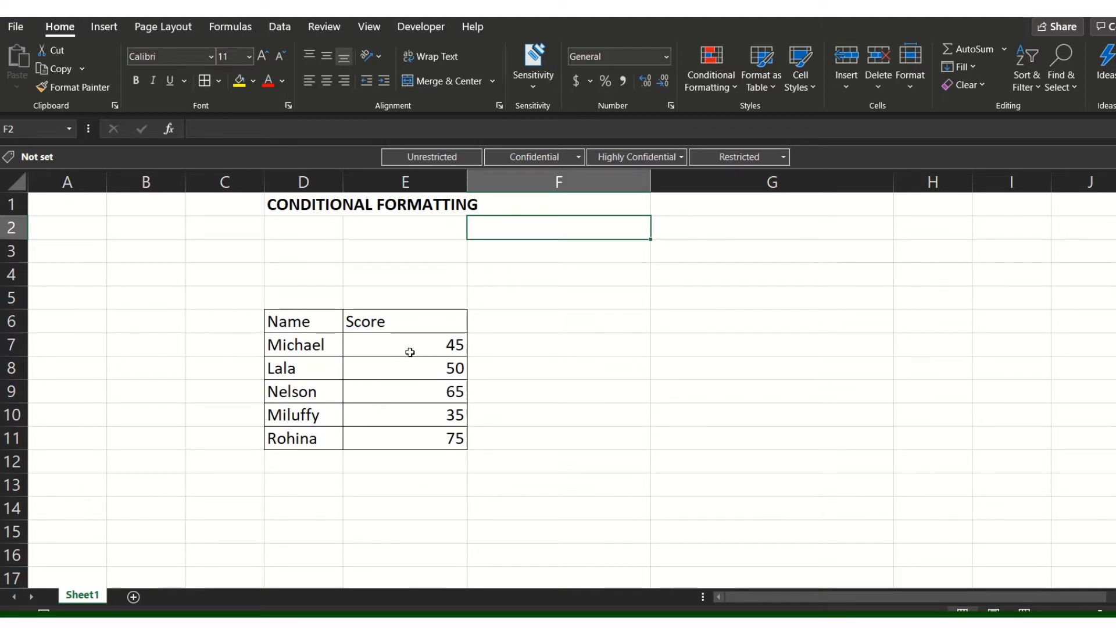
Step: Create a conditional formatting rule for the scores in E7:E11 that formats cells by value with a 3-Color Scale
click(500, 340)
drag(418, 344, 425, 434)
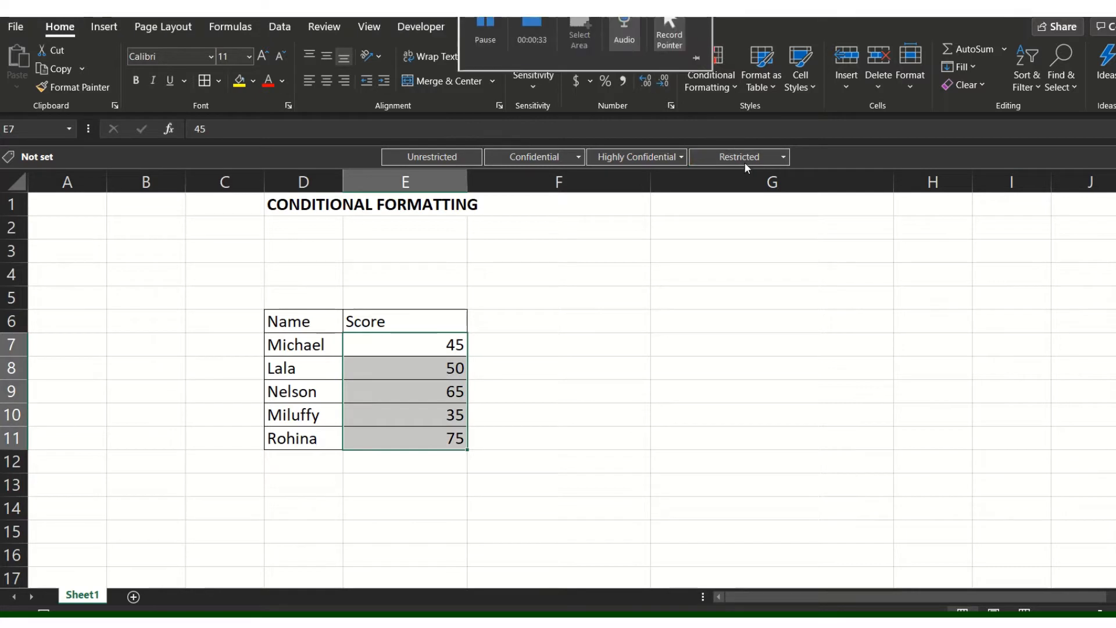
click(725, 89)
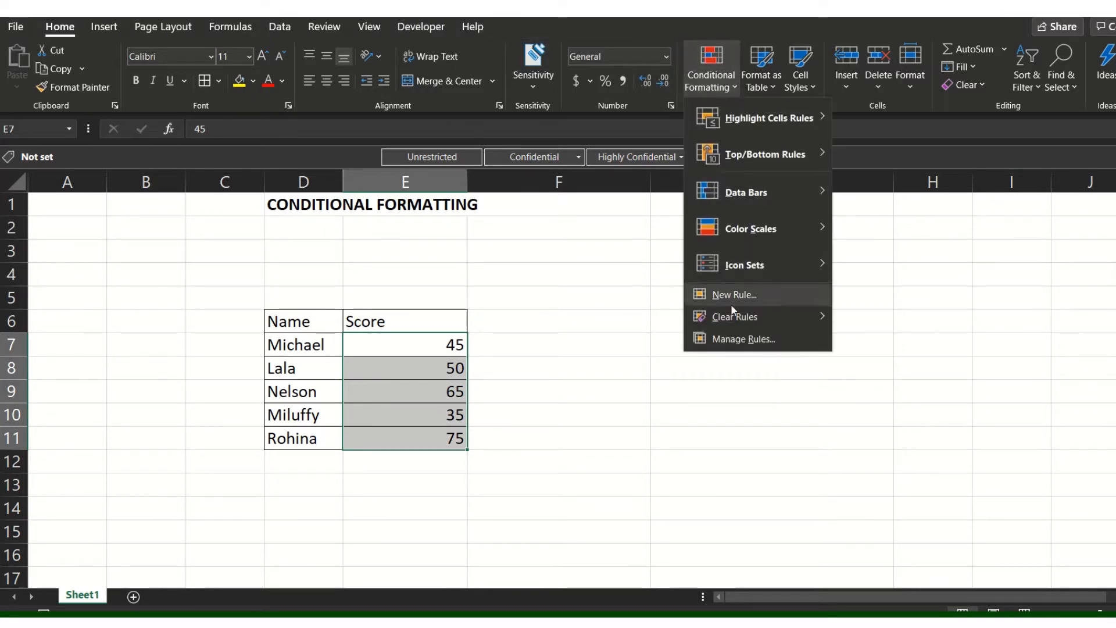
click(727, 338)
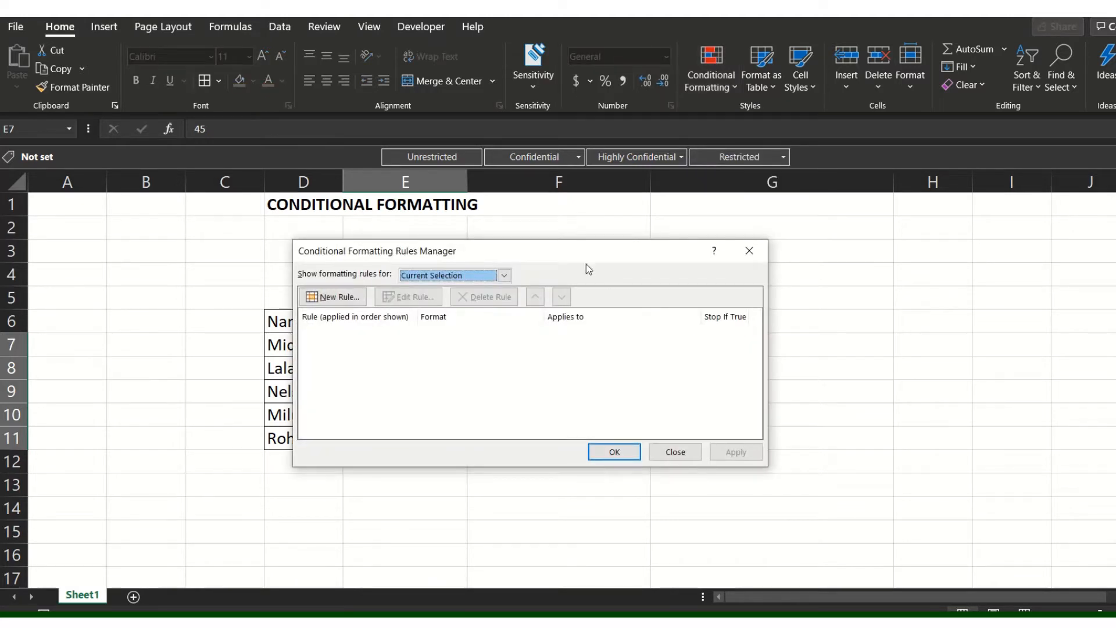
drag(586, 269, 840, 252)
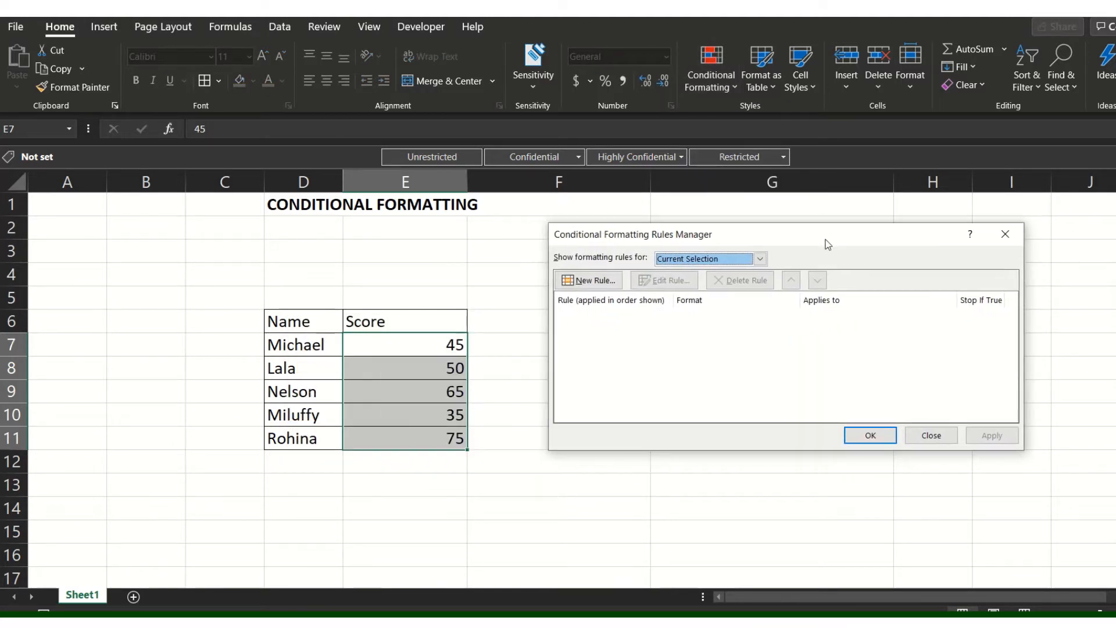
click(594, 281)
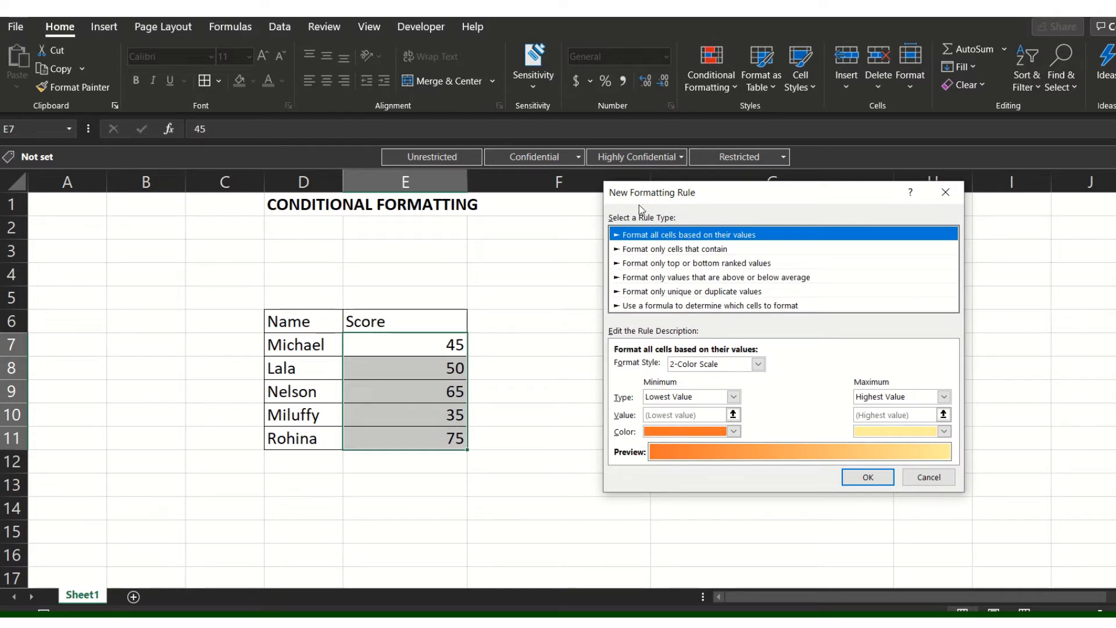
click(756, 364)
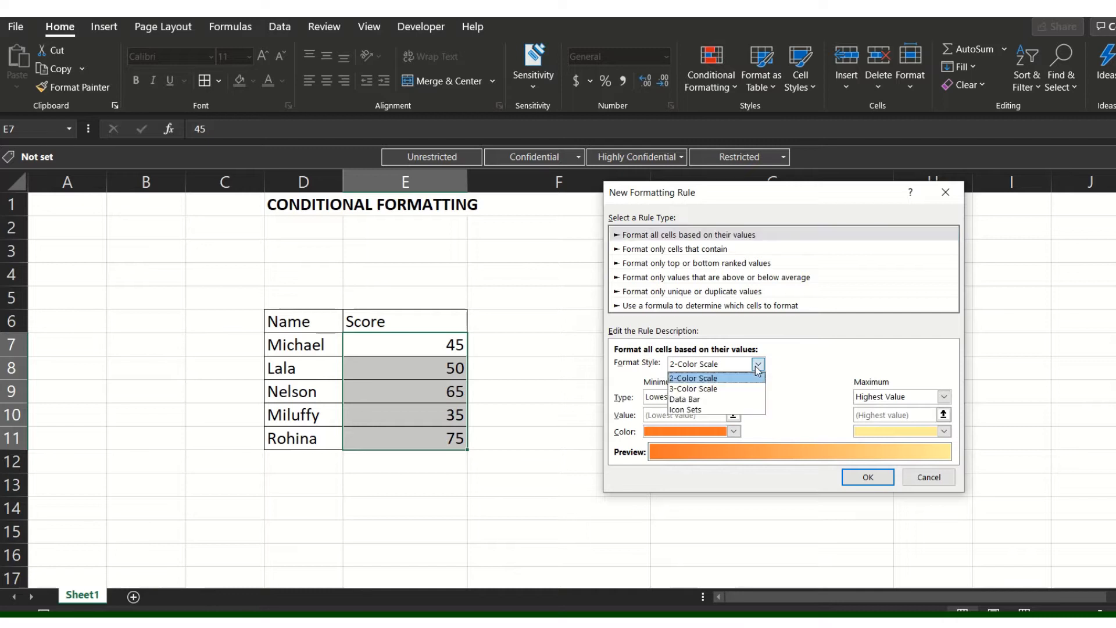
click(711, 390)
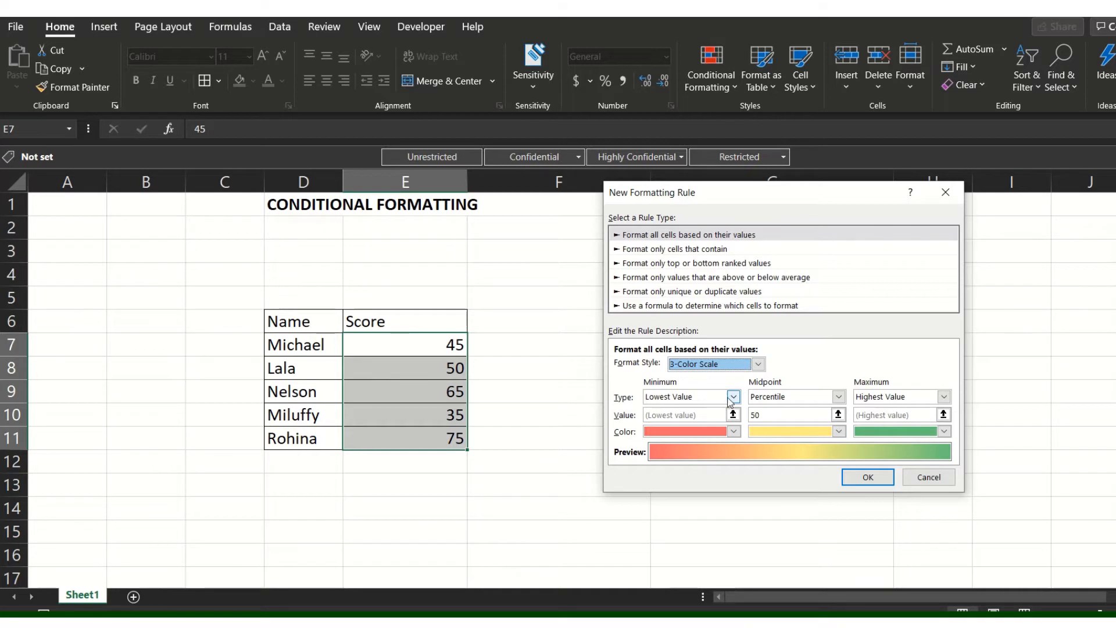
Step: Define the colour scale points as numbers: minimum 0, midpoint 50 and maximum 100
click(732, 397)
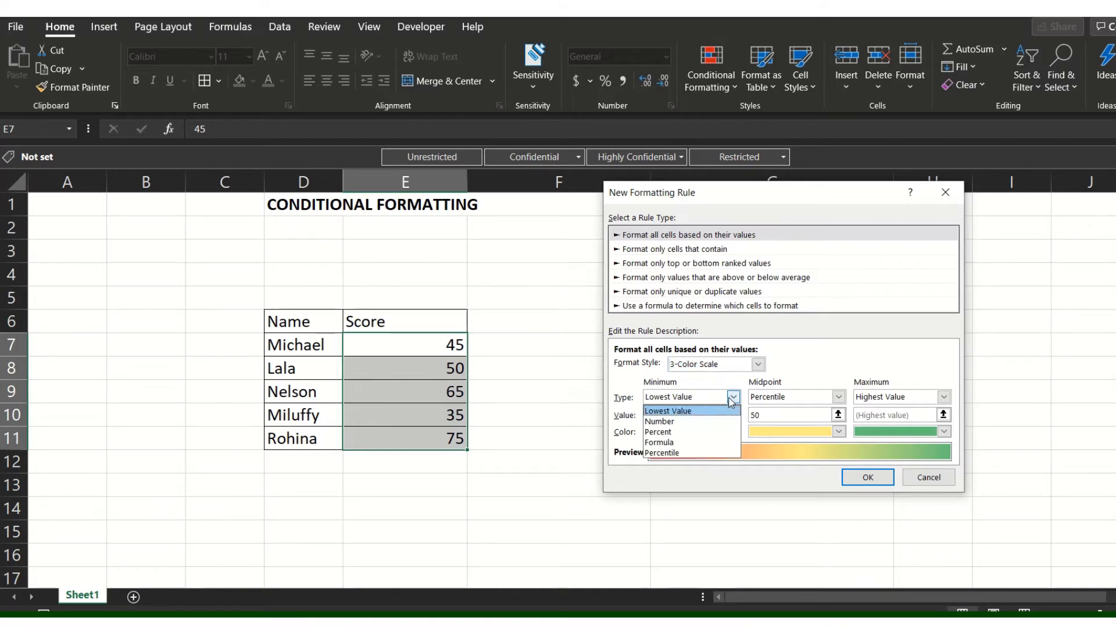
click(689, 421)
click(690, 416)
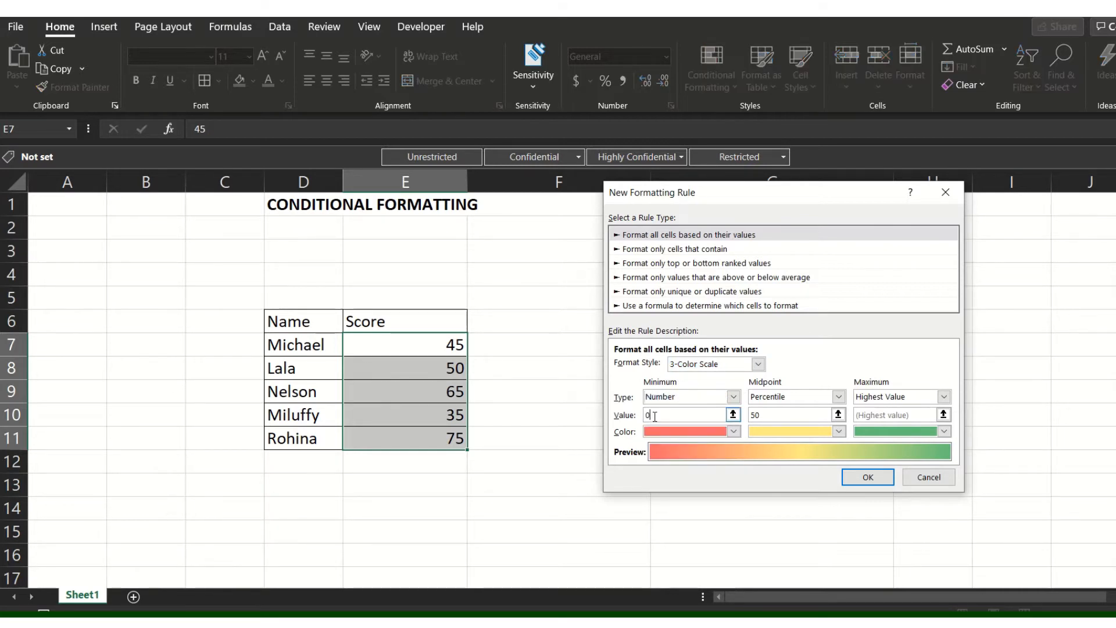
click(792, 400)
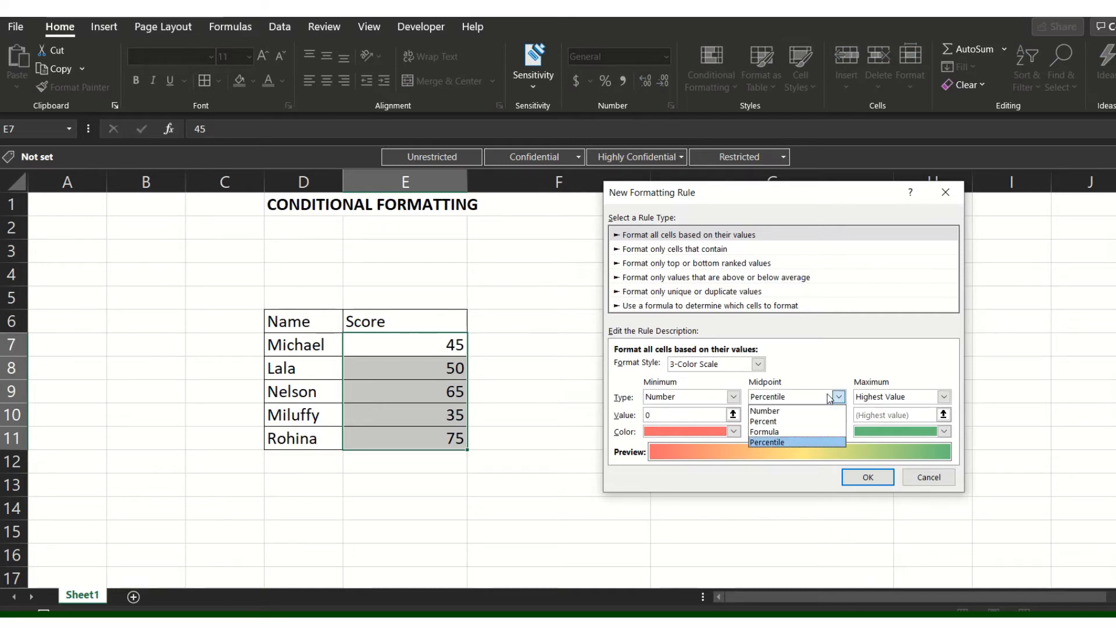
click(766, 408)
click(761, 415)
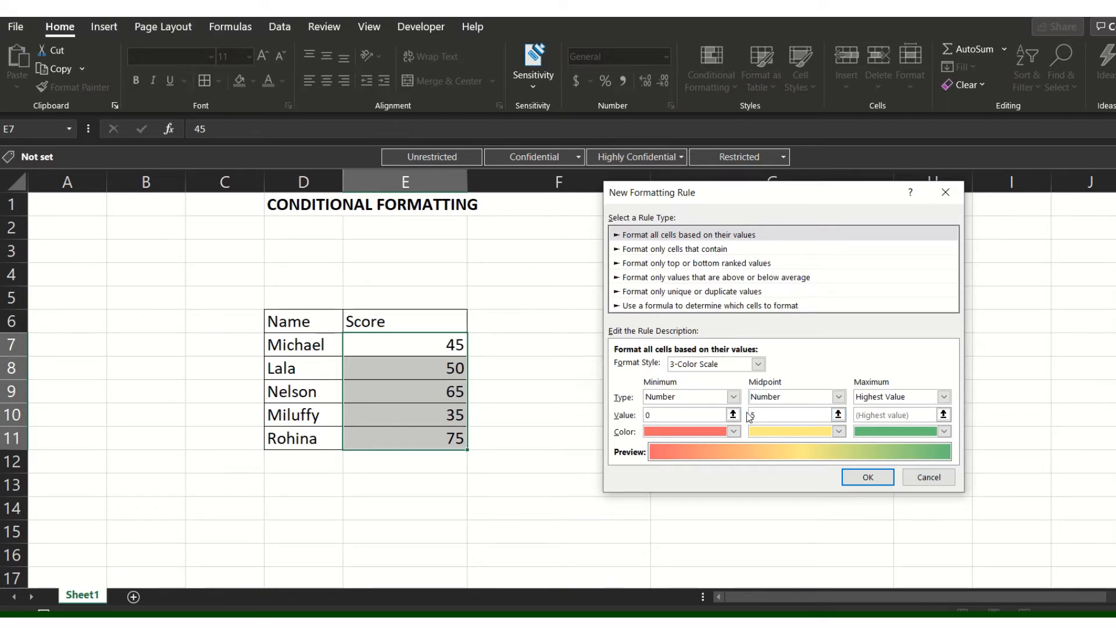
click(895, 397)
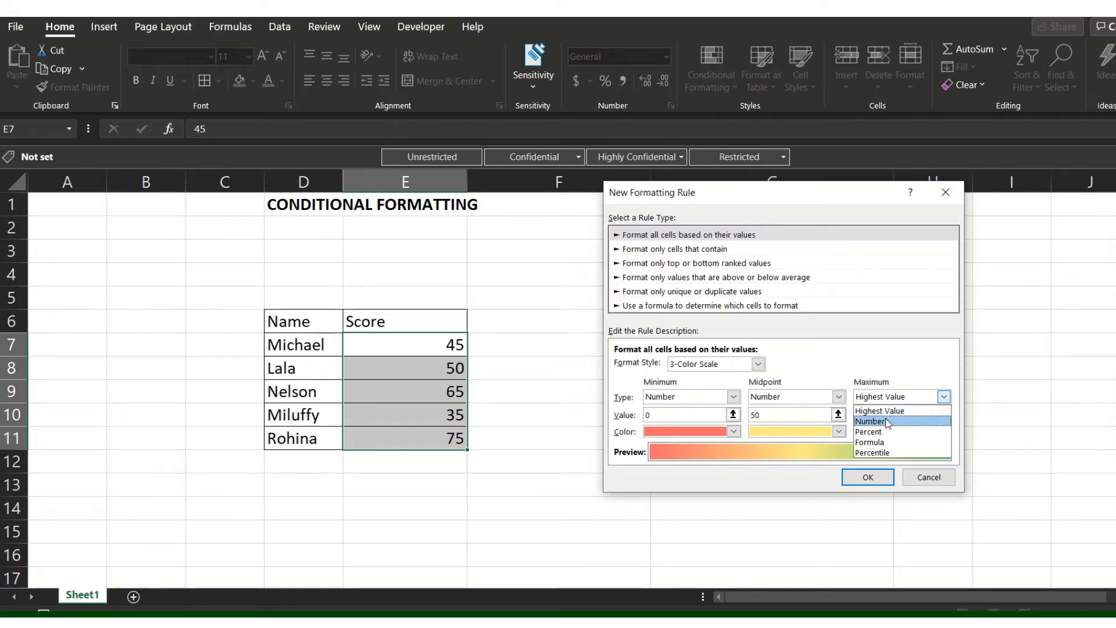
click(886, 422)
click(854, 415)
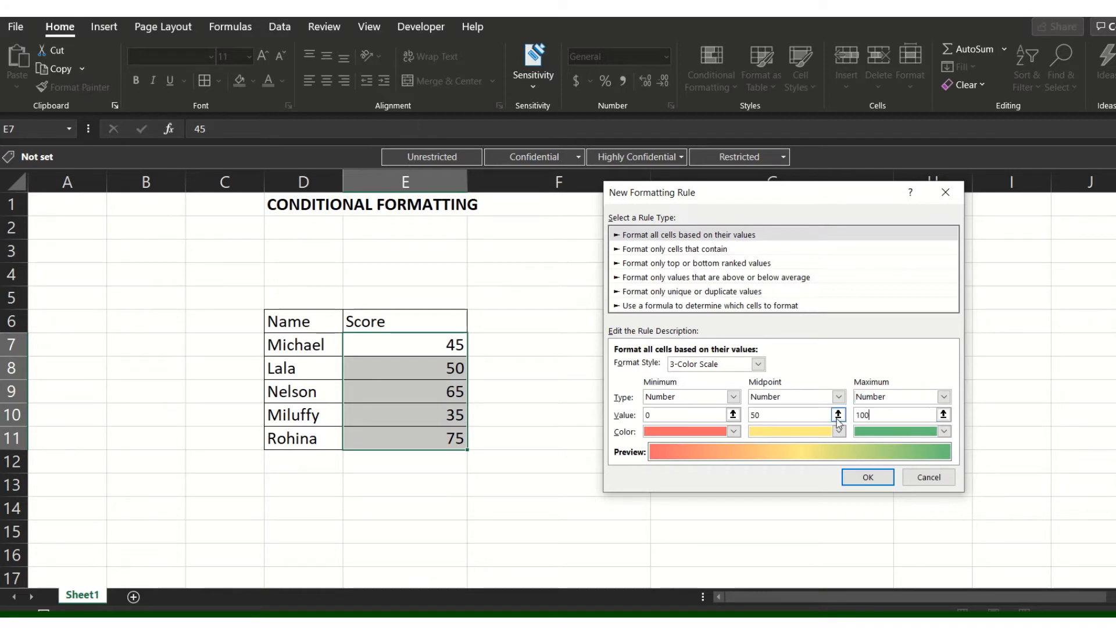
Step: Confirm the colour scale rule, apply it to the scores and deselect the range
click(867, 476)
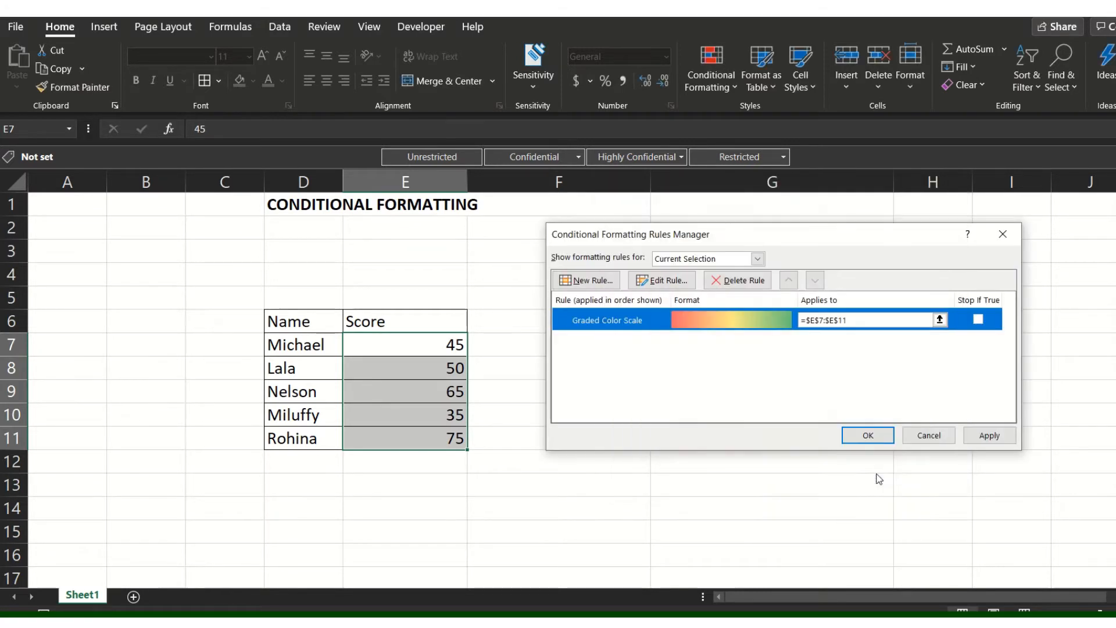
click(988, 434)
click(868, 435)
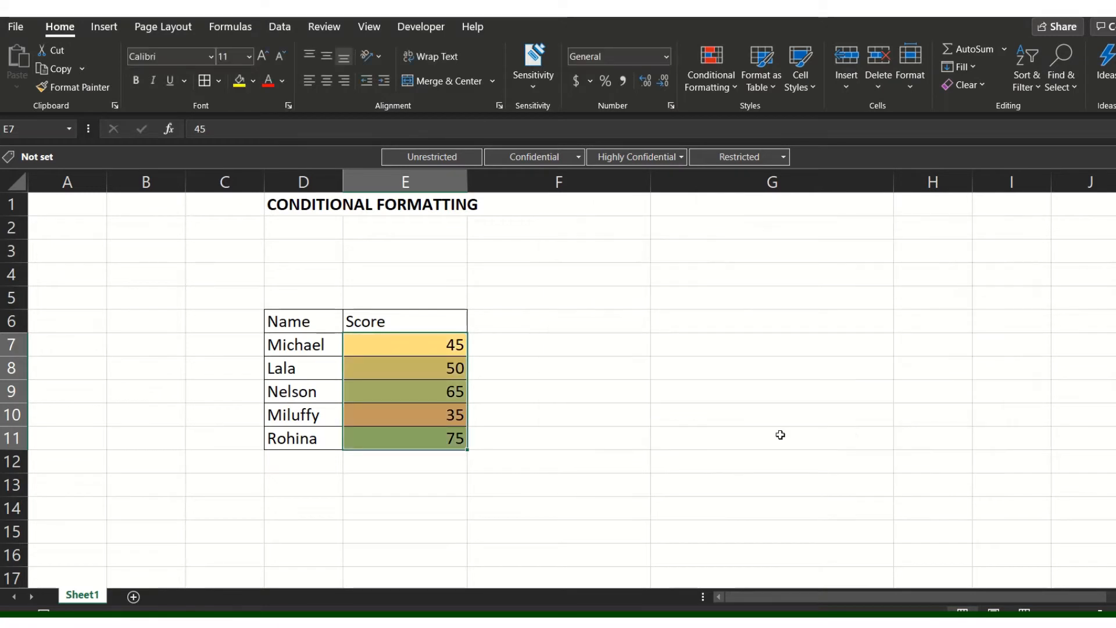
click(727, 437)
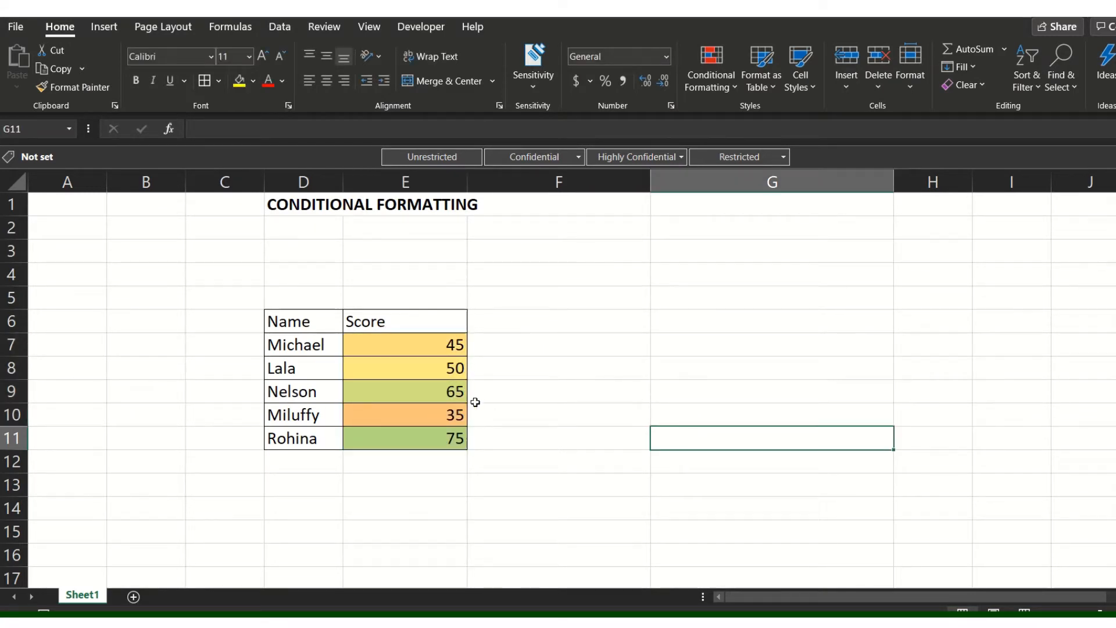
Step: Change the score in cell E11 to 100
click(444, 415)
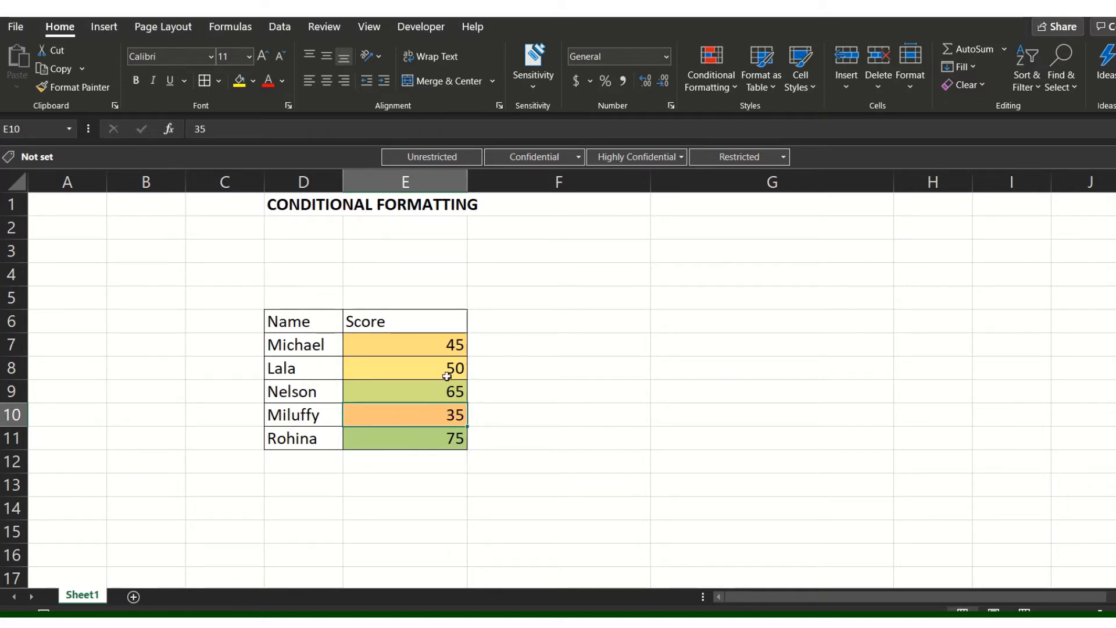
click(443, 440)
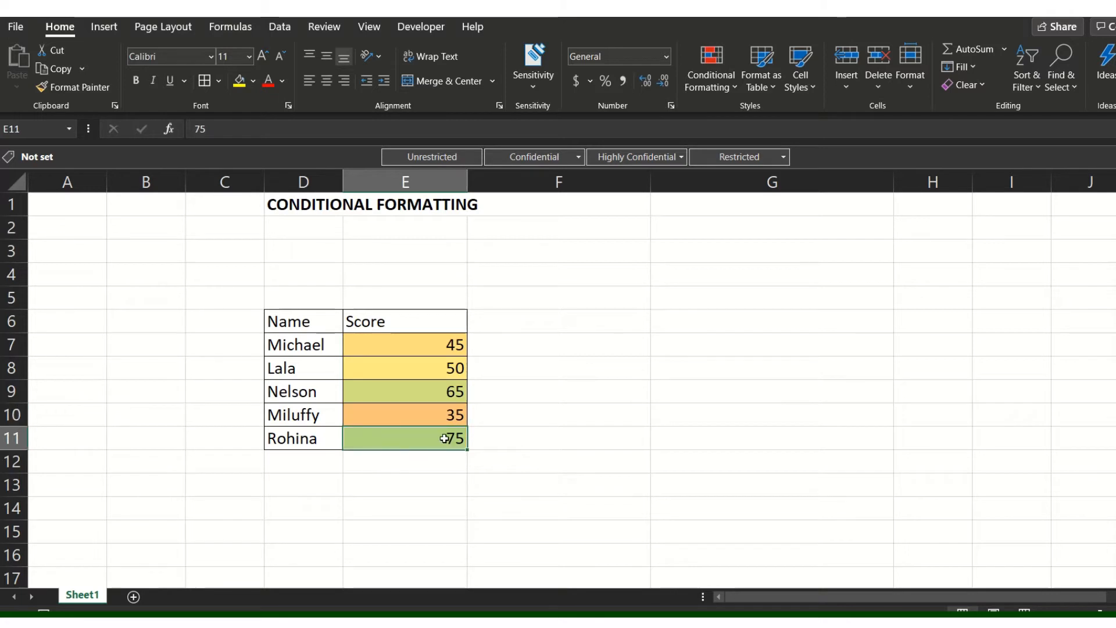
text(1)
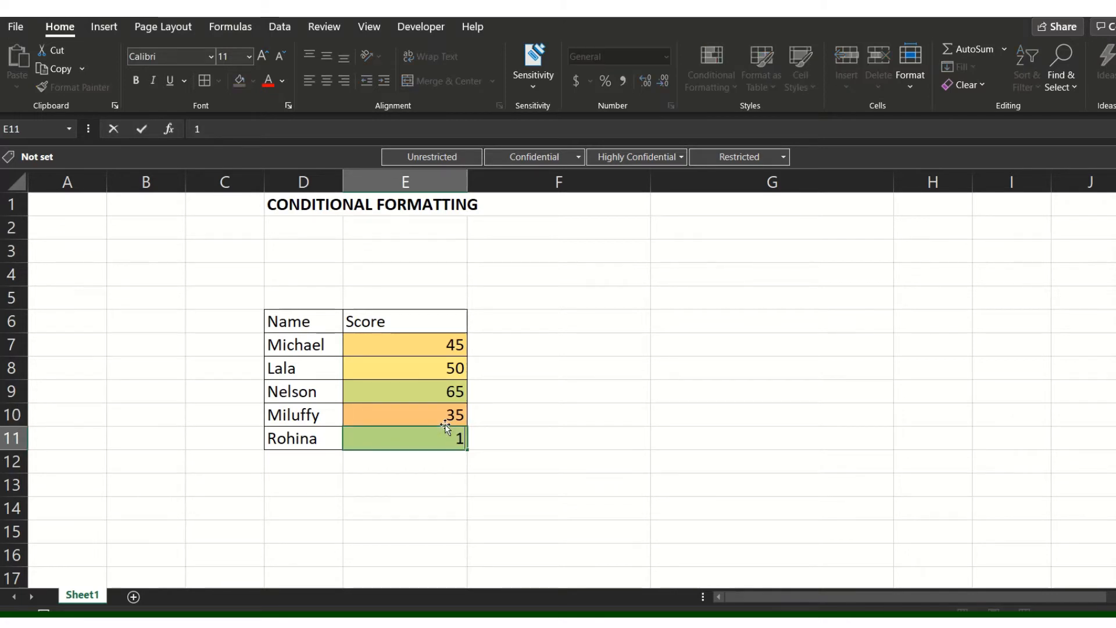
text(00)
click(528, 407)
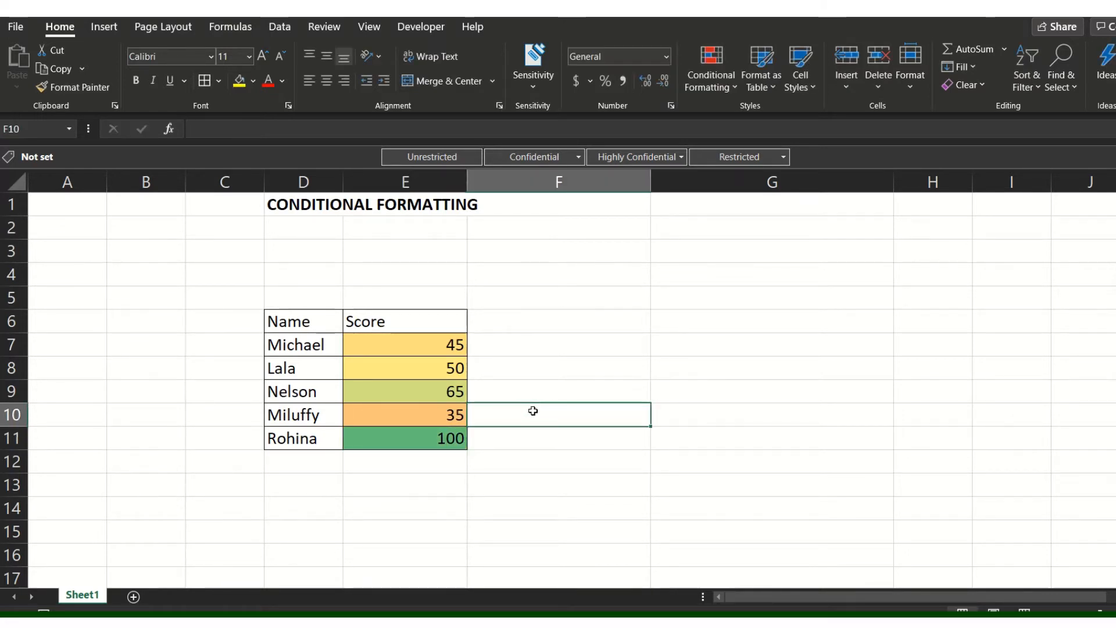
Step: Change the score in cell E10 to 1
click(443, 440)
click(448, 420)
text(1)
click(516, 411)
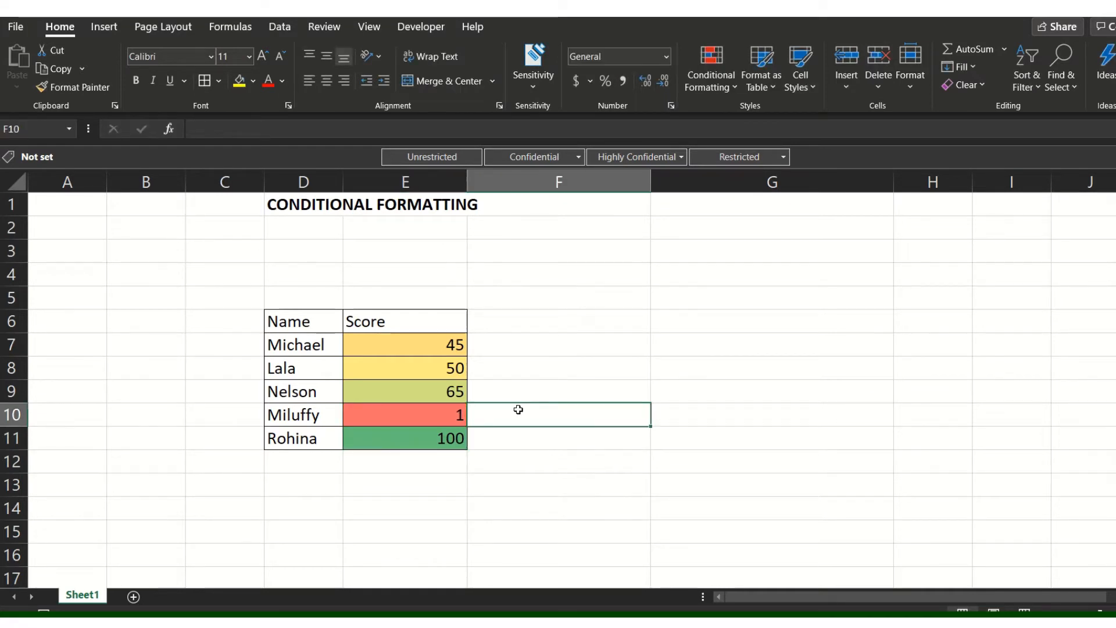
click(452, 417)
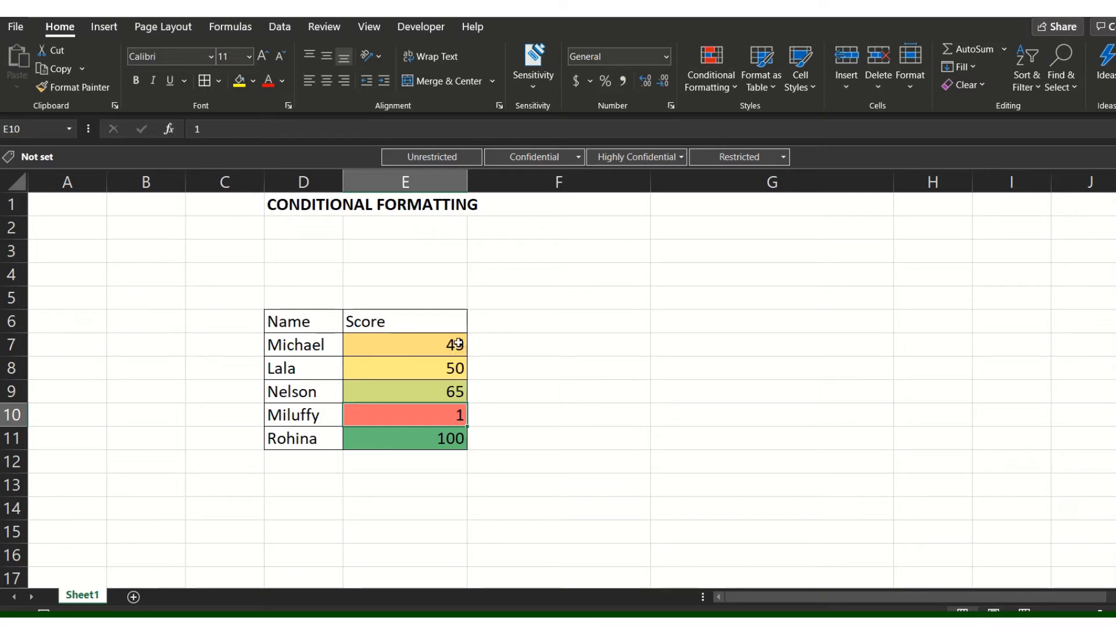
Step: Edit the existing Graded Color Scale rule on E7:E11 to use the Icon Sets format style
drag(458, 344, 436, 439)
click(730, 78)
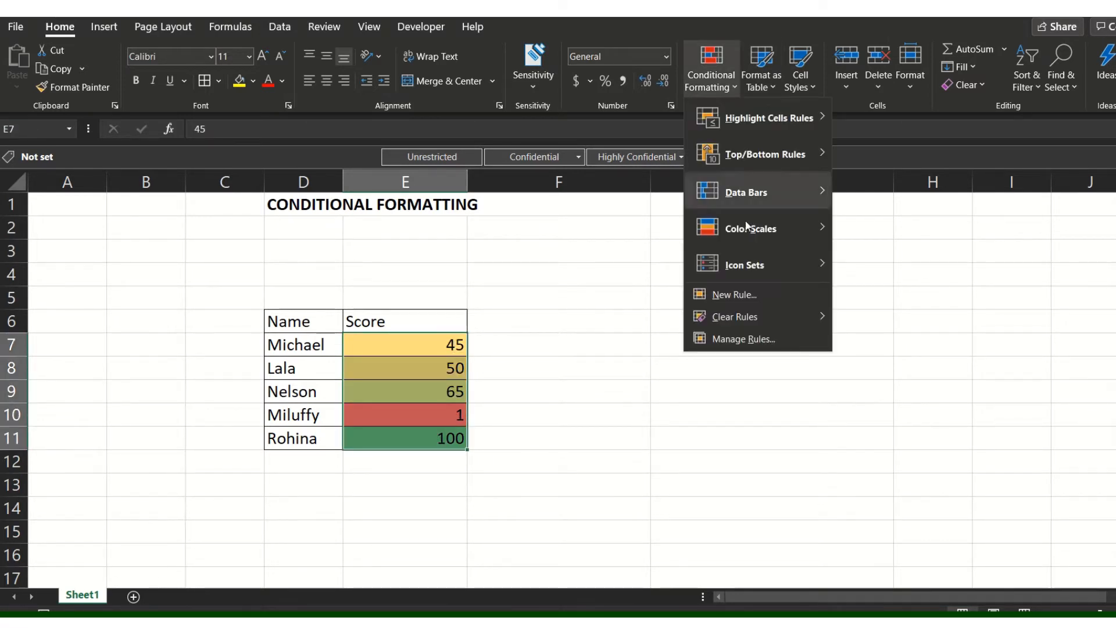
click(738, 337)
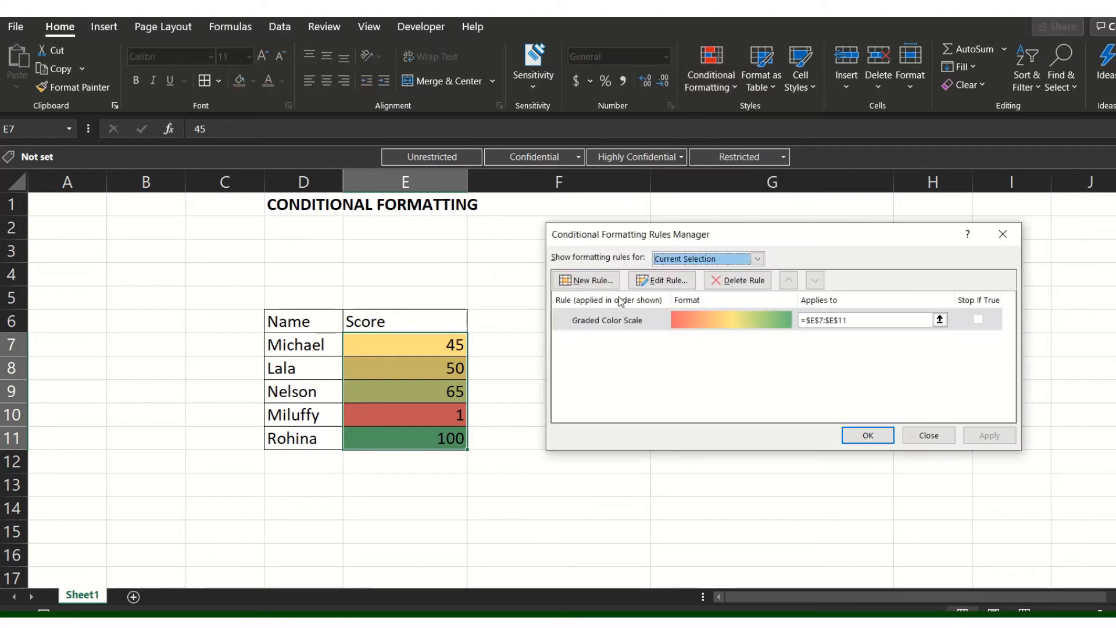
click(661, 318)
click(675, 285)
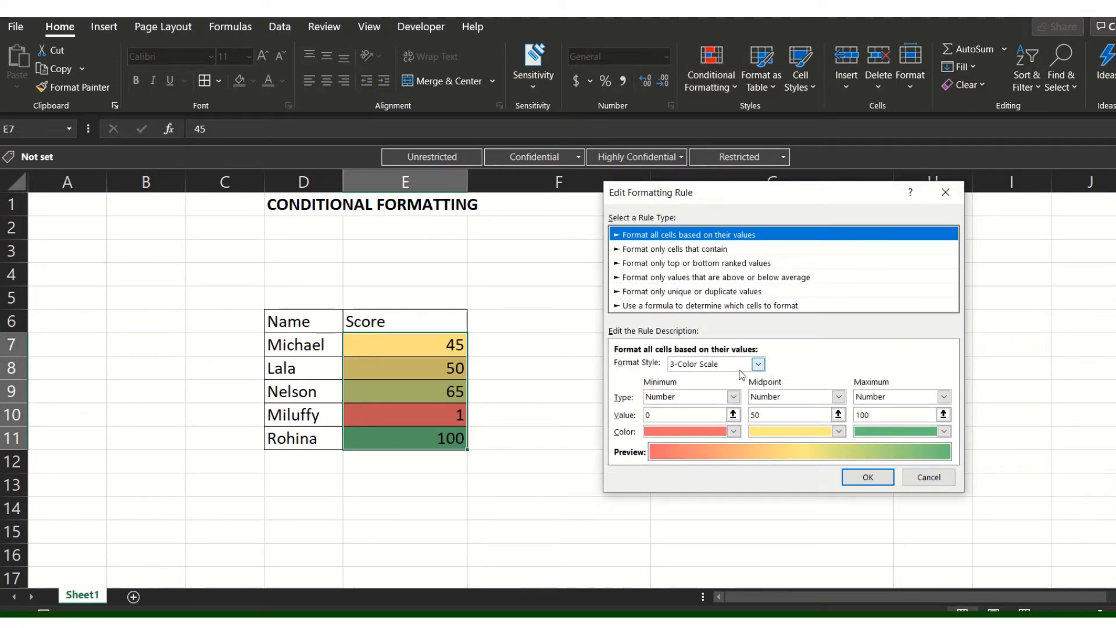
click(757, 365)
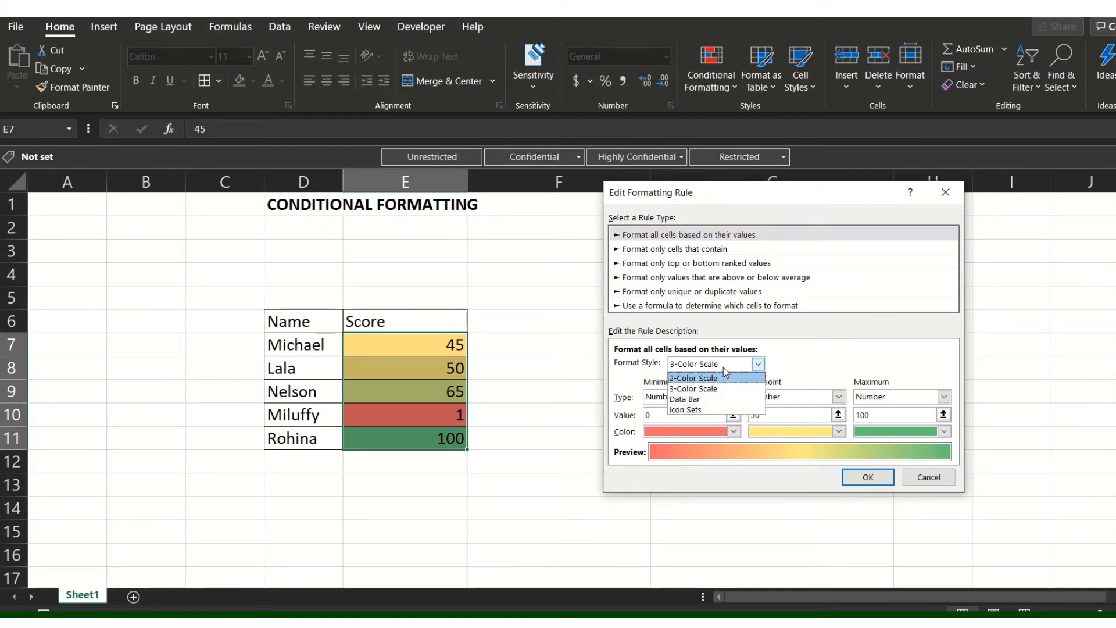
click(692, 410)
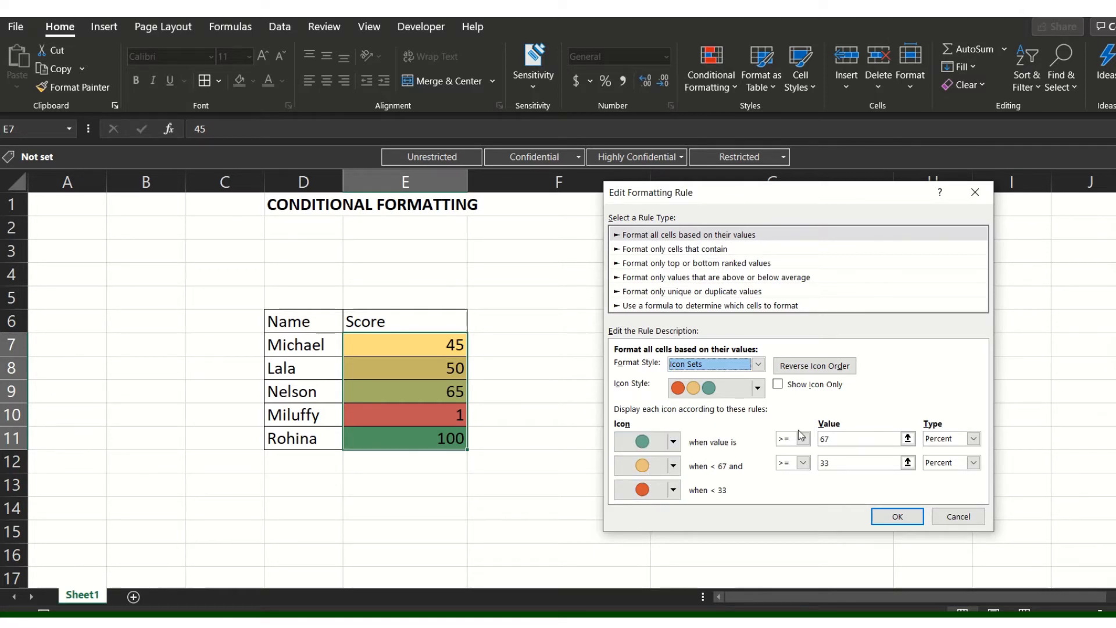
Step: Set the value type of both the green and the yellow icon thresholds to Number
click(873, 437)
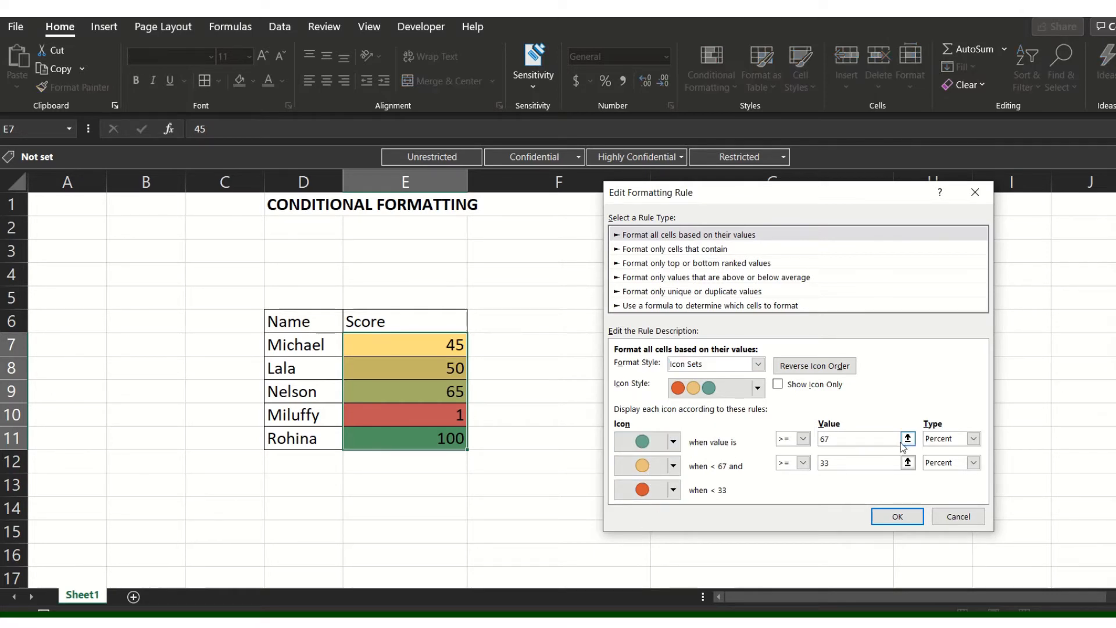
click(969, 442)
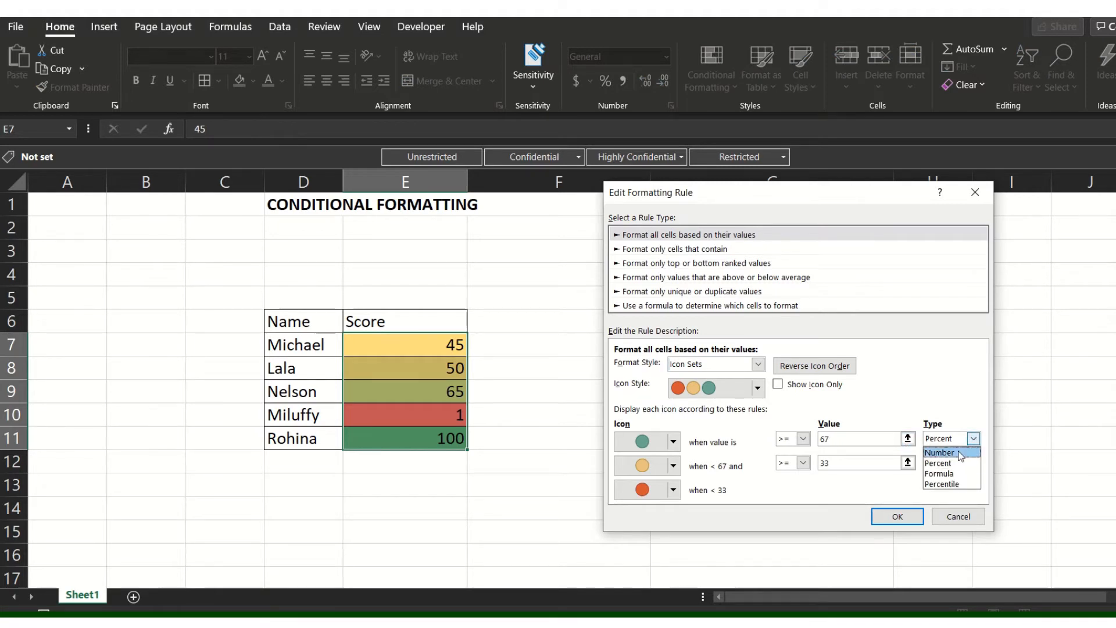
click(958, 452)
click(957, 463)
click(944, 474)
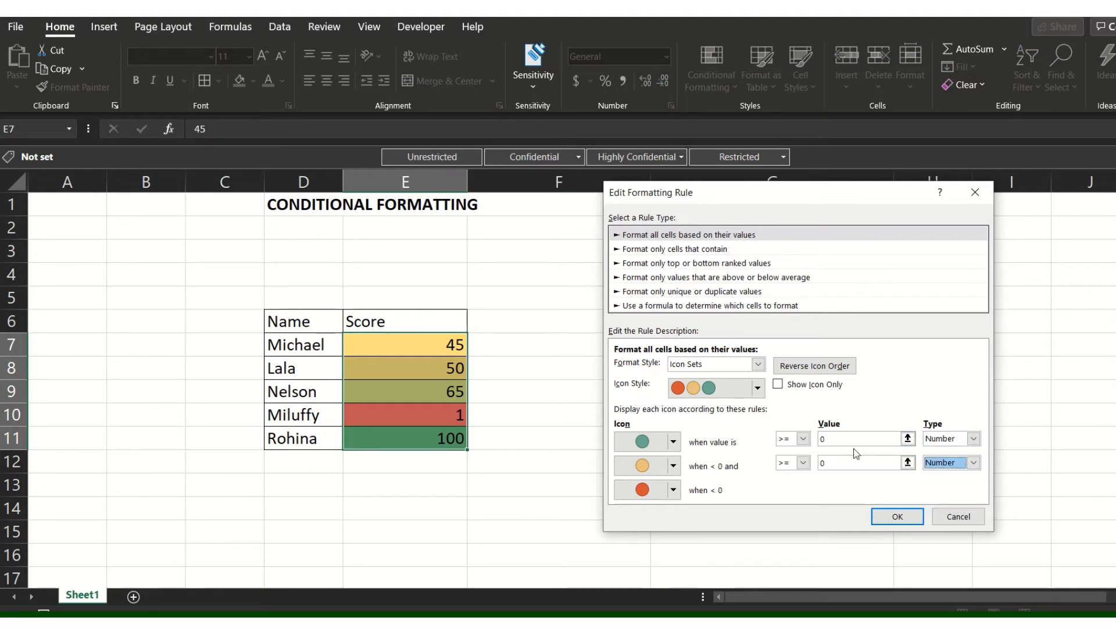
Step: Set the green icon's threshold to 50, enter the yellow icon's threshold, and confirm the edited rule
click(824, 441)
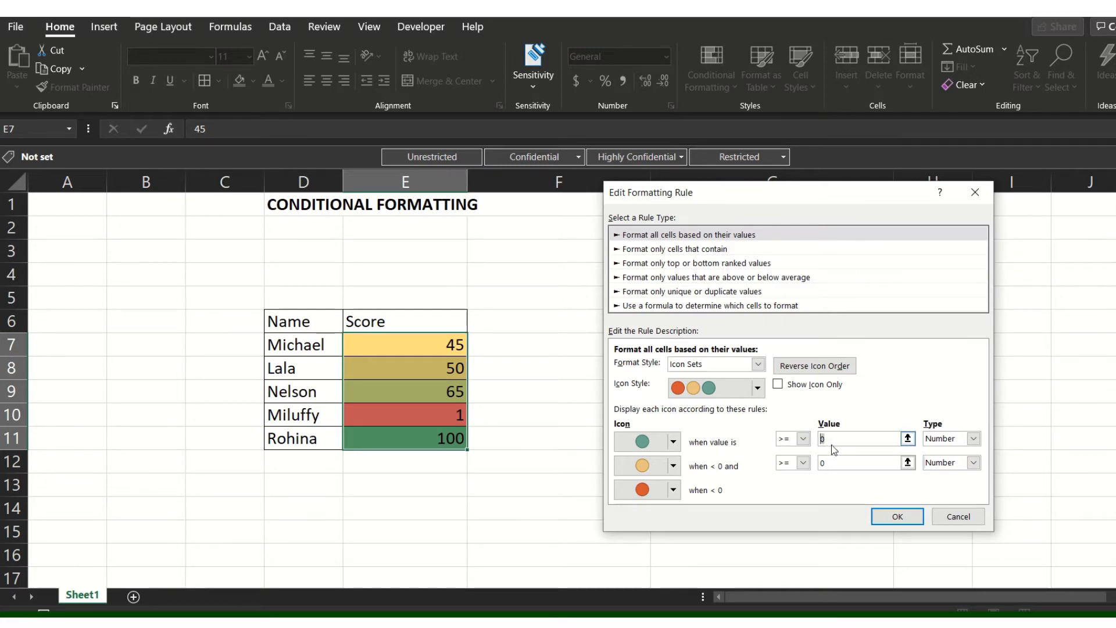
text(50)
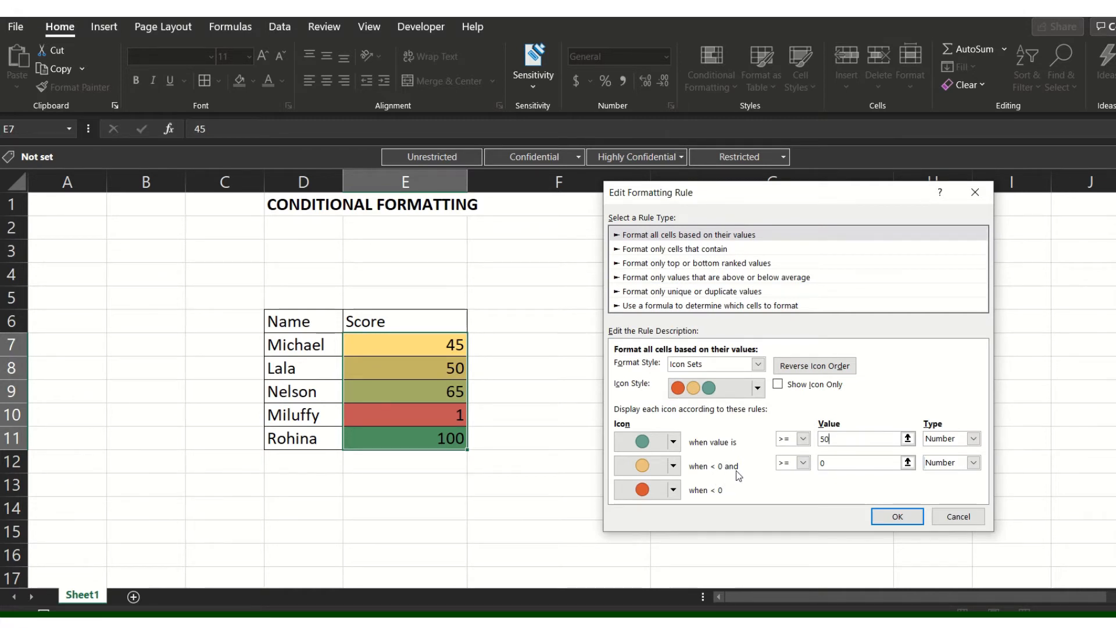
double_click(822, 463)
click(902, 516)
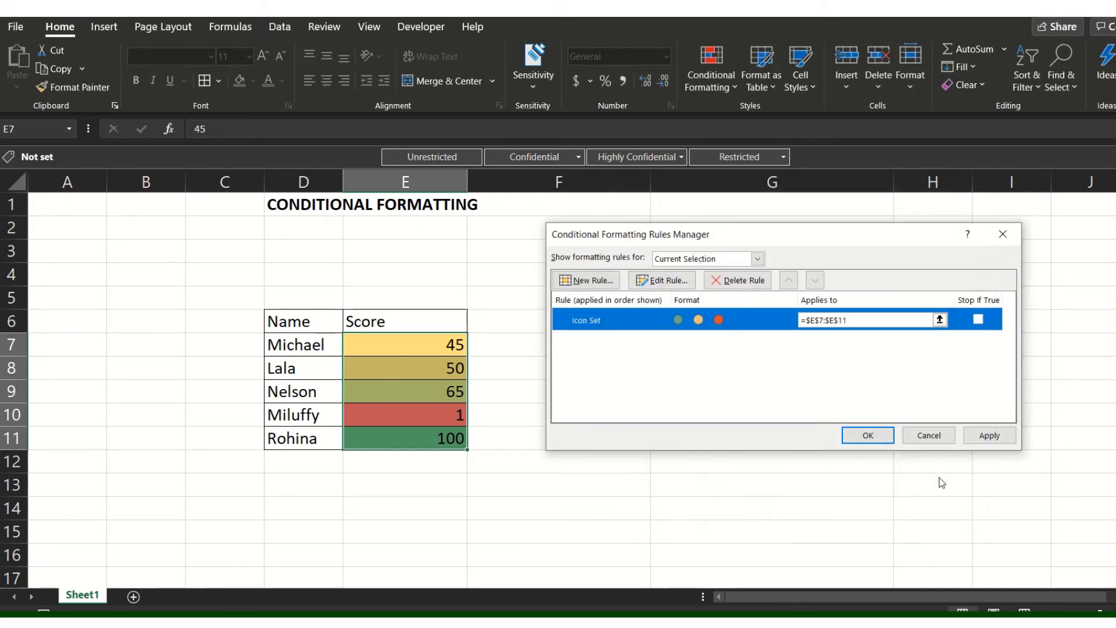
Step: Apply the icon set rule to the scores, close the rules manager and deselect the range
click(989, 436)
click(867, 434)
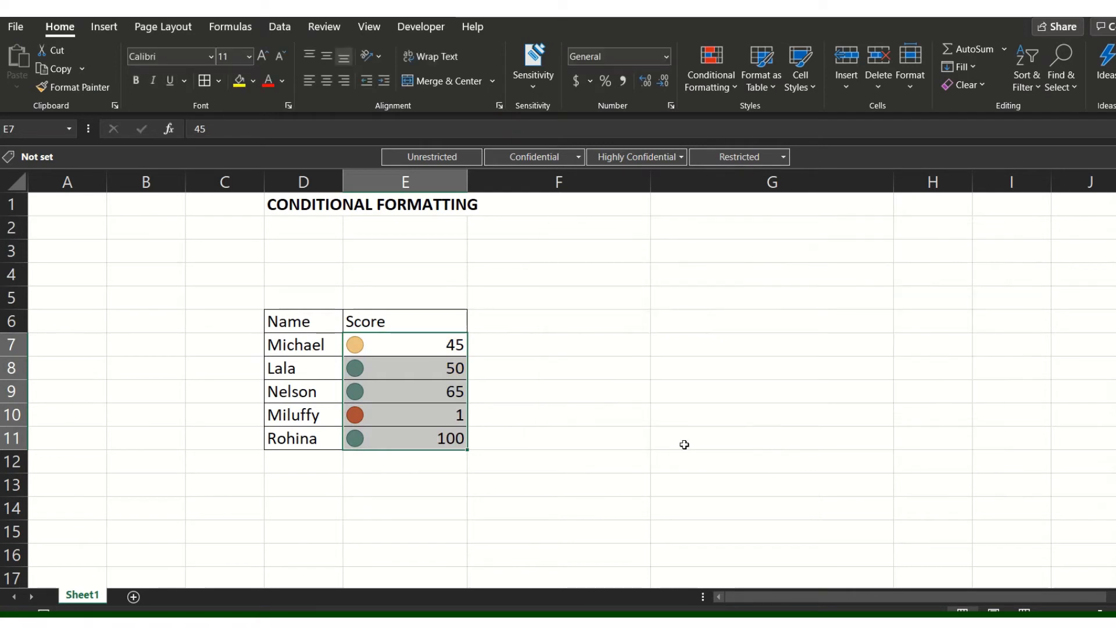
click(683, 442)
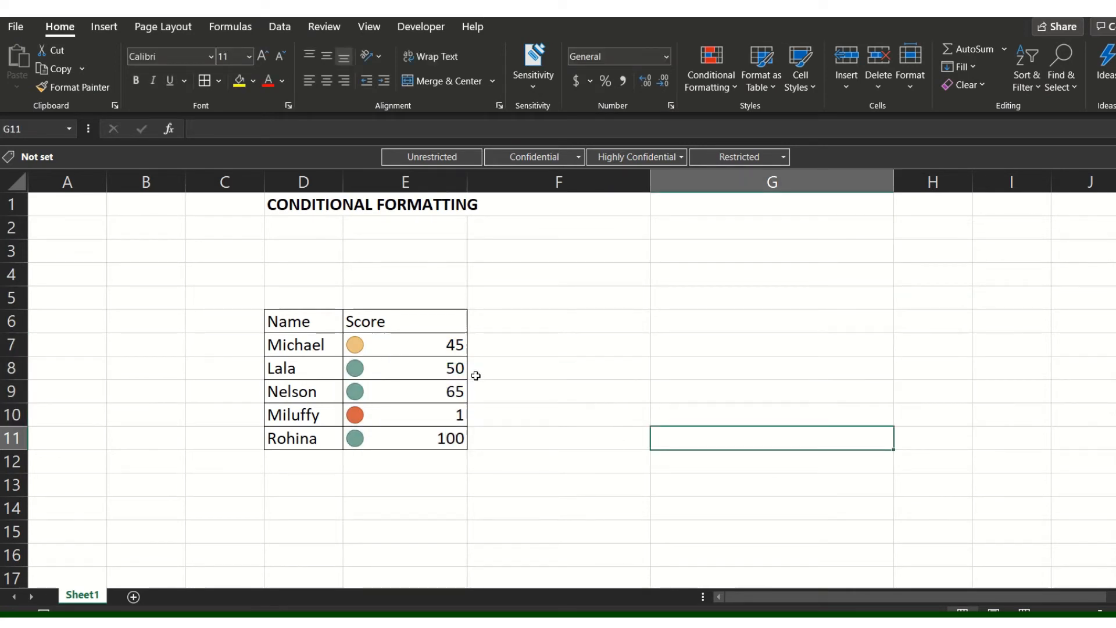
Step: Examine the icons assigned to the individual scores in E7:E11
click(389, 350)
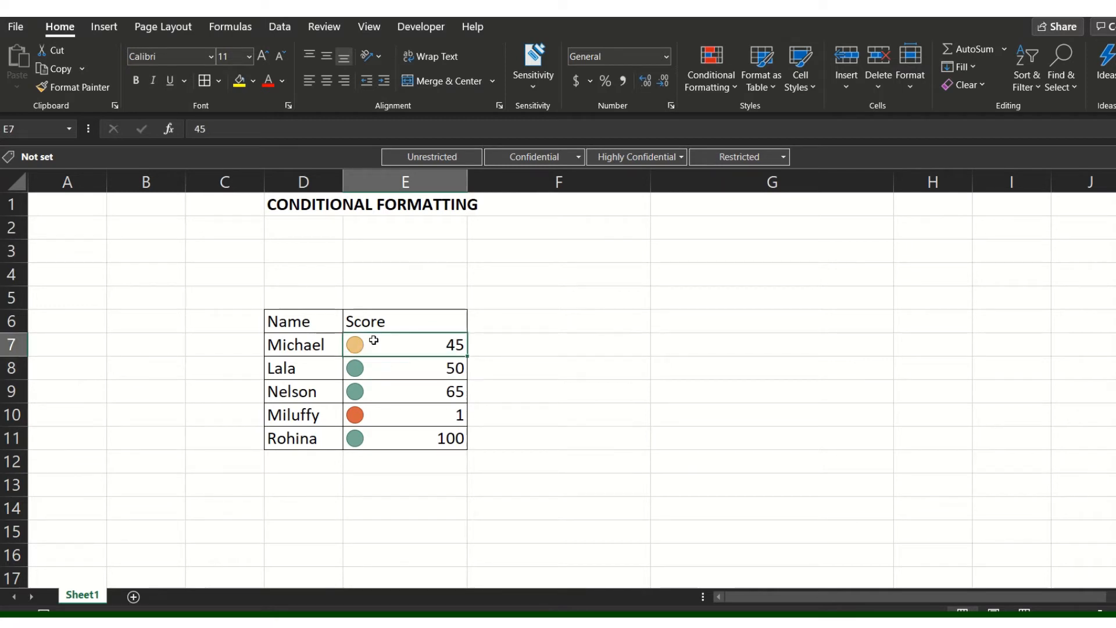
click(370, 393)
click(366, 438)
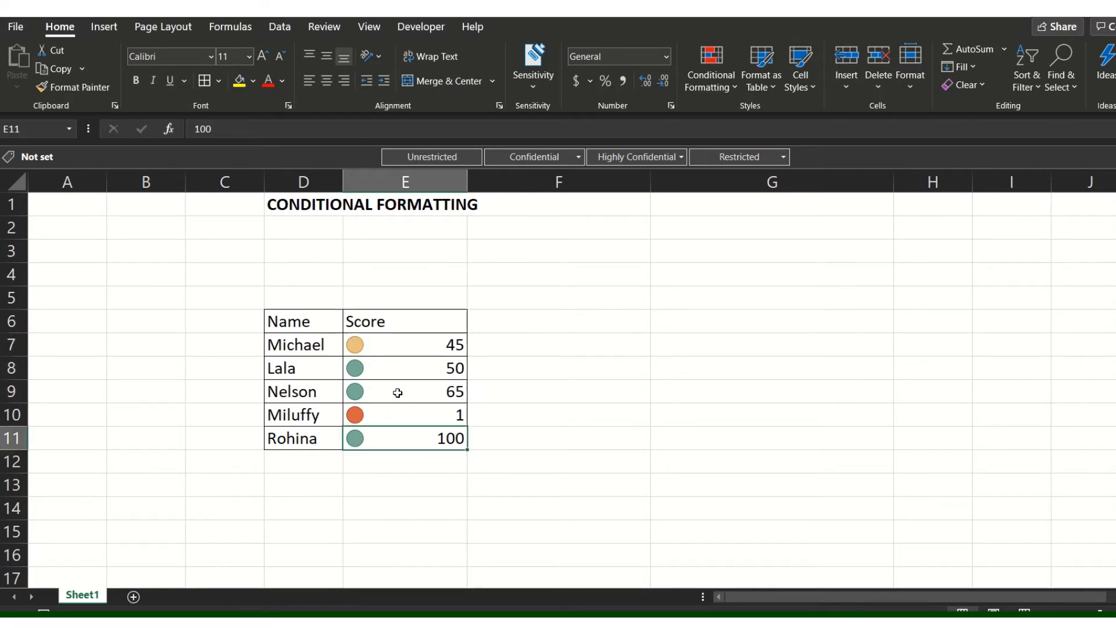
click(398, 391)
click(395, 362)
click(409, 344)
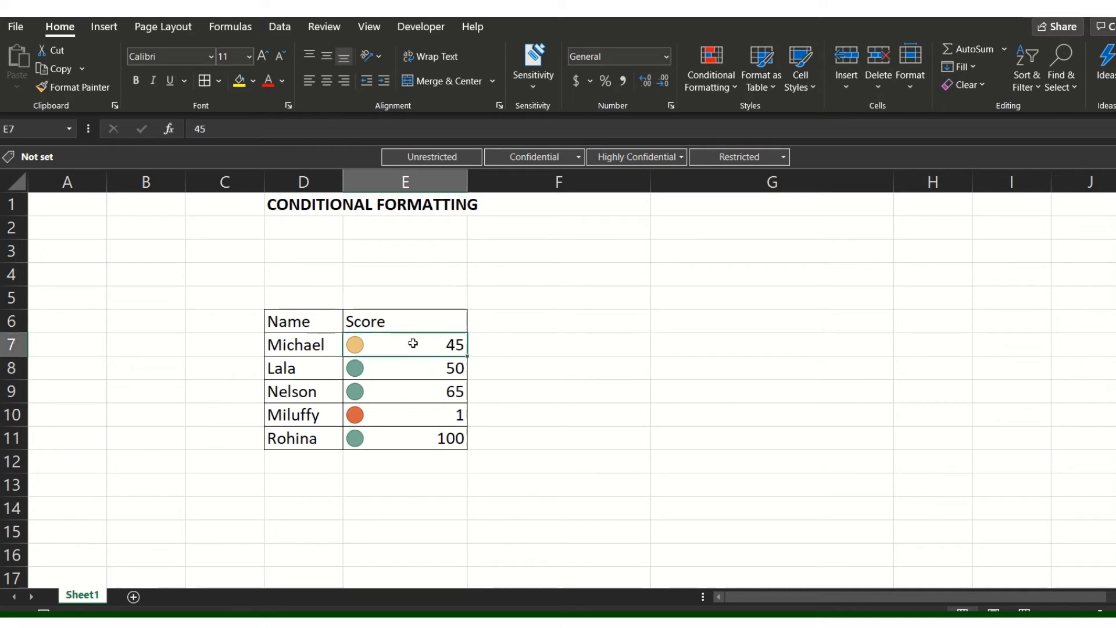
click(409, 368)
click(406, 394)
drag(424, 347, 410, 440)
click(530, 323)
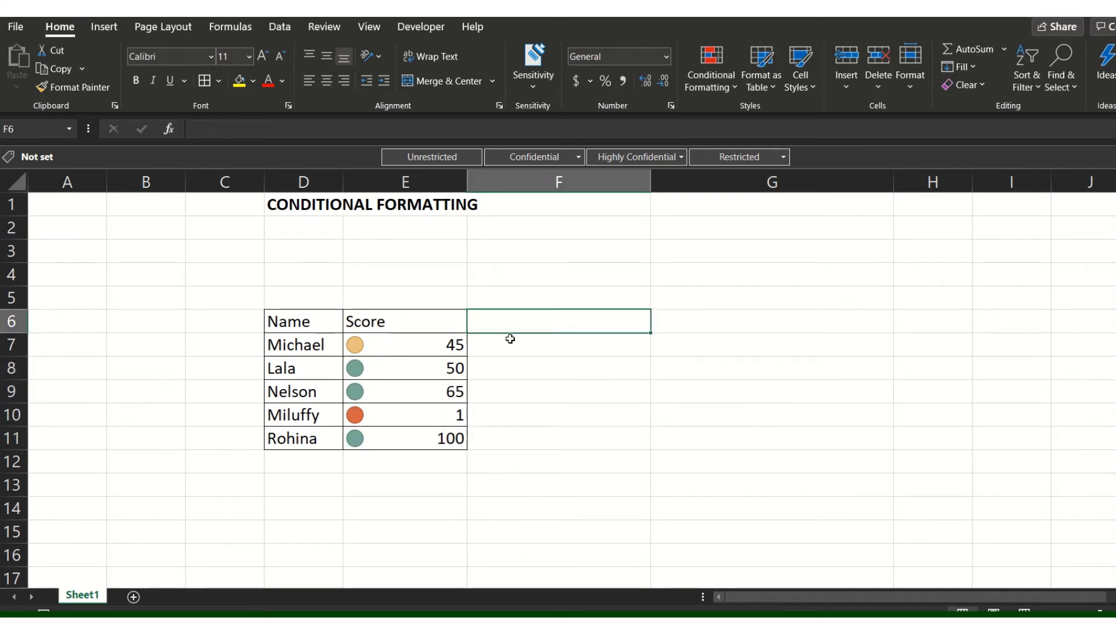
drag(434, 349, 439, 417)
click(444, 350)
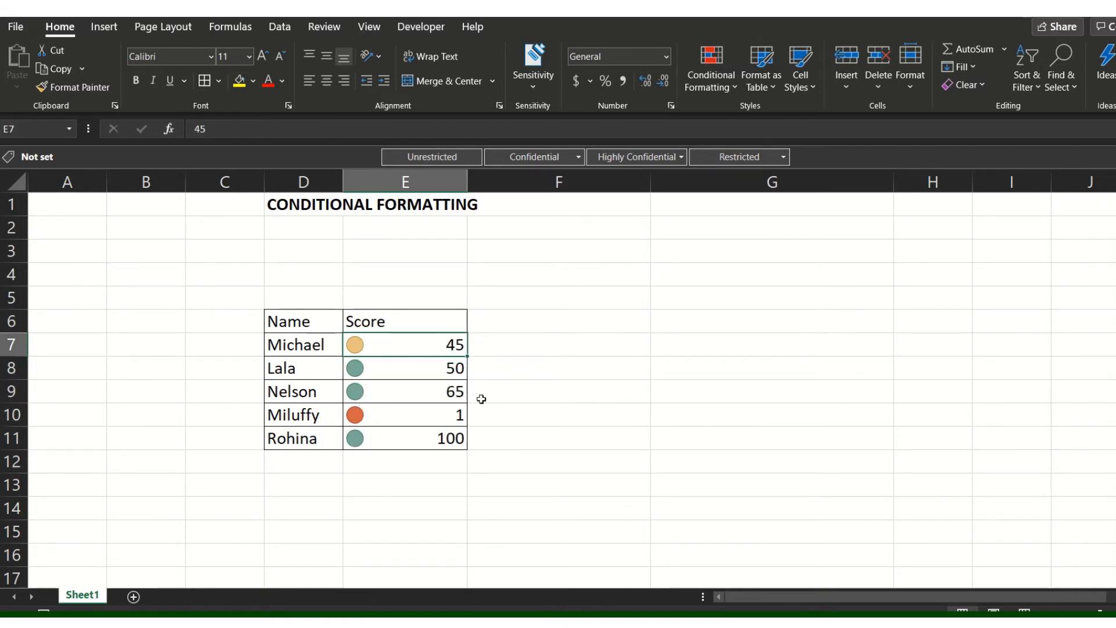
Step: Edit the icon set rule on E7:E11 to use the rule type Format only cells that contain
drag(428, 344, 423, 438)
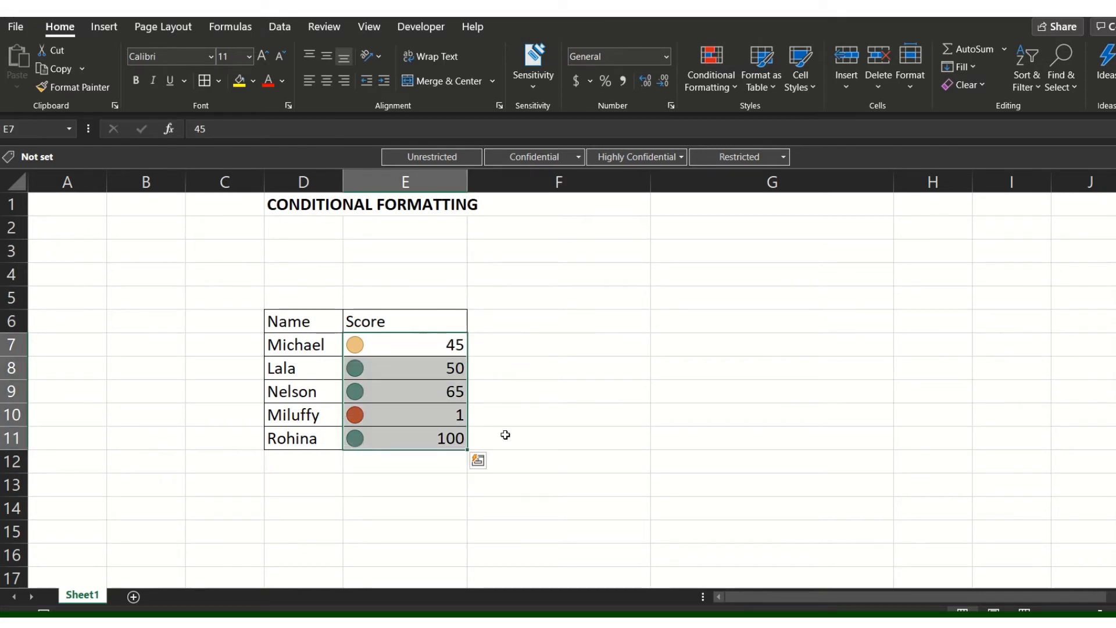
click(715, 76)
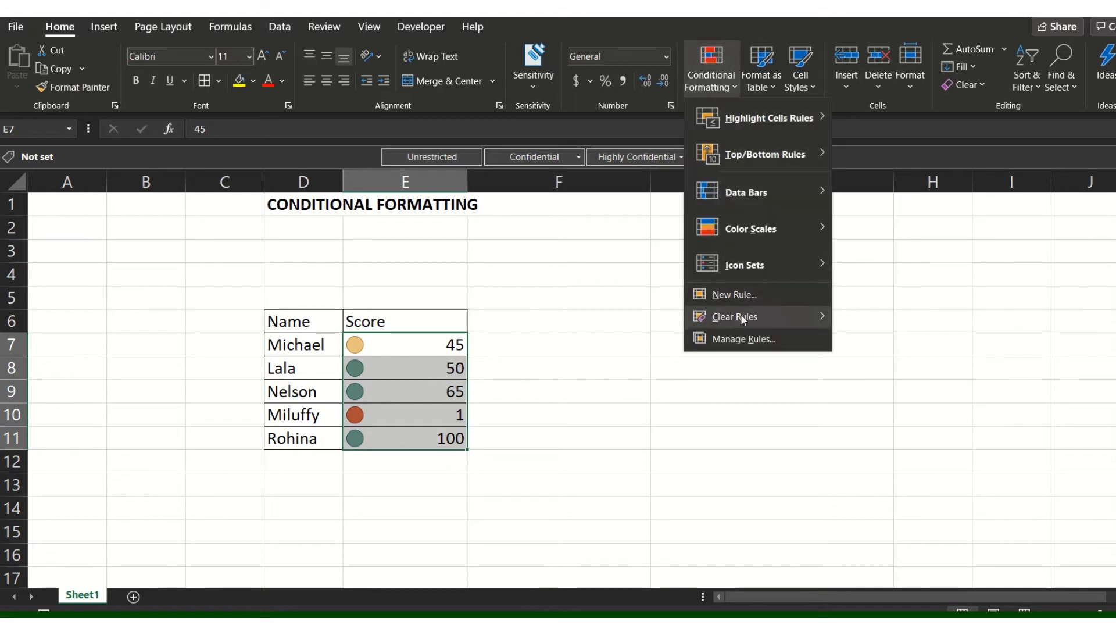
click(740, 340)
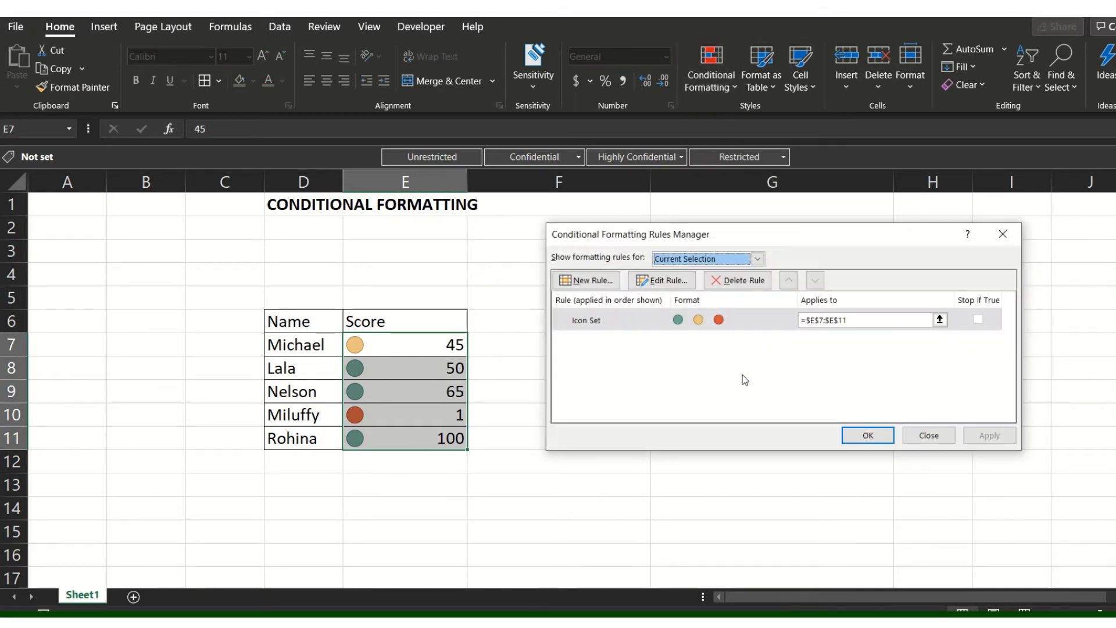
click(637, 320)
click(661, 280)
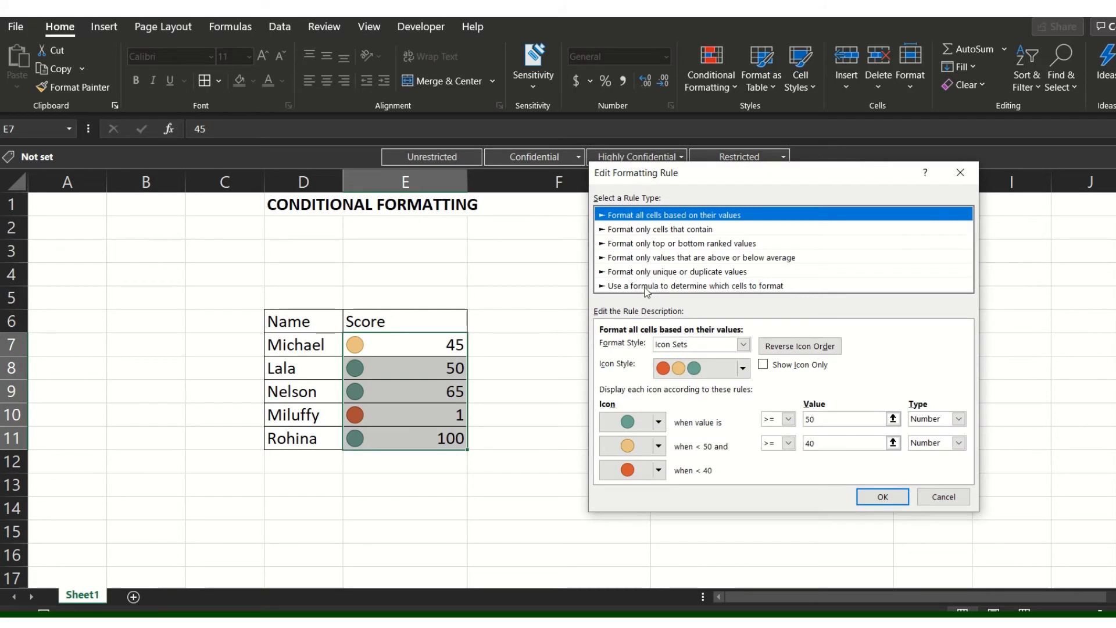
click(706, 230)
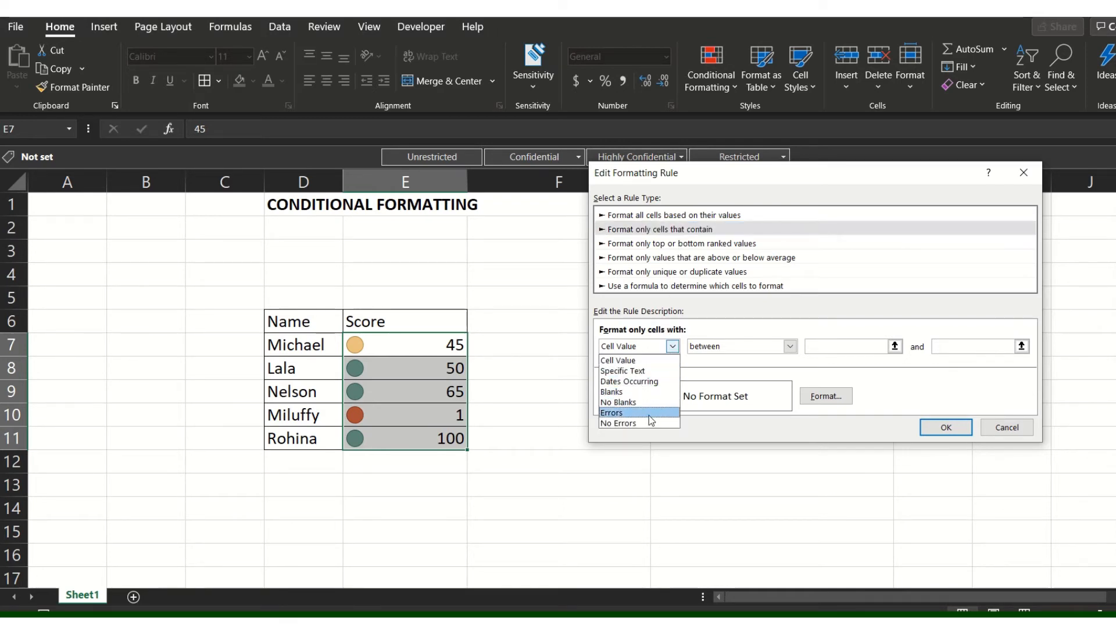
Step: Set the rule's condition to Cell Value greater than 50
click(658, 372)
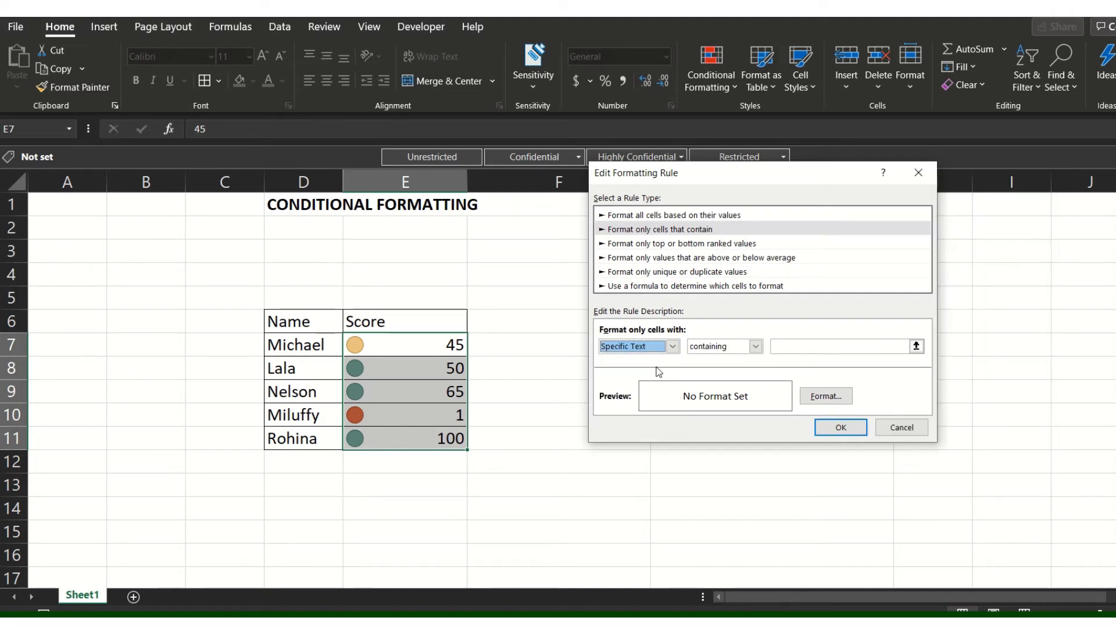
click(673, 348)
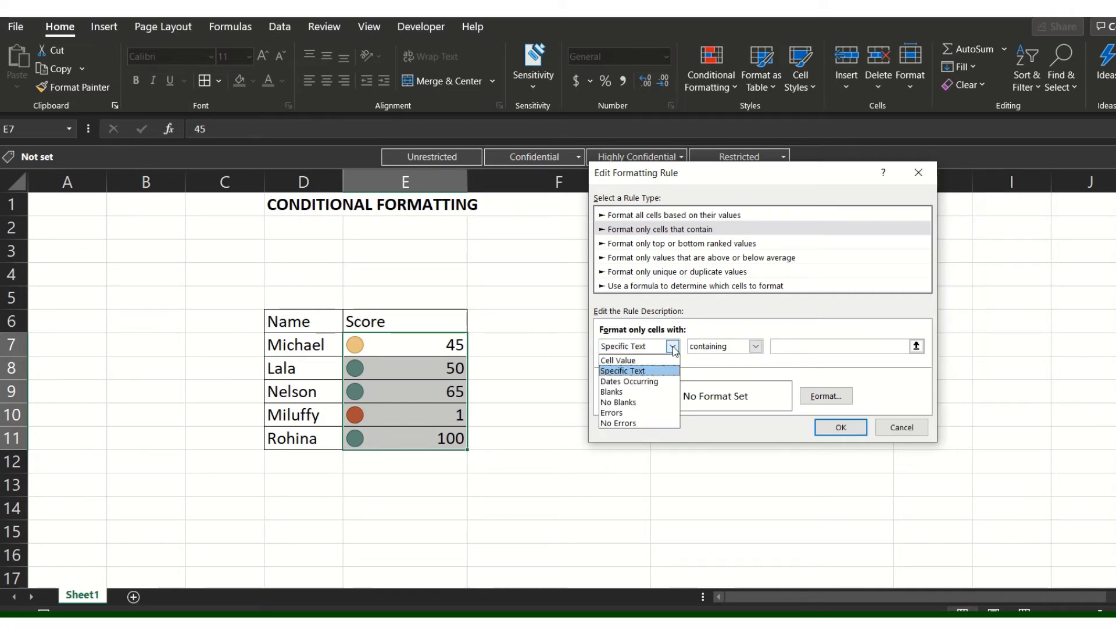
click(660, 360)
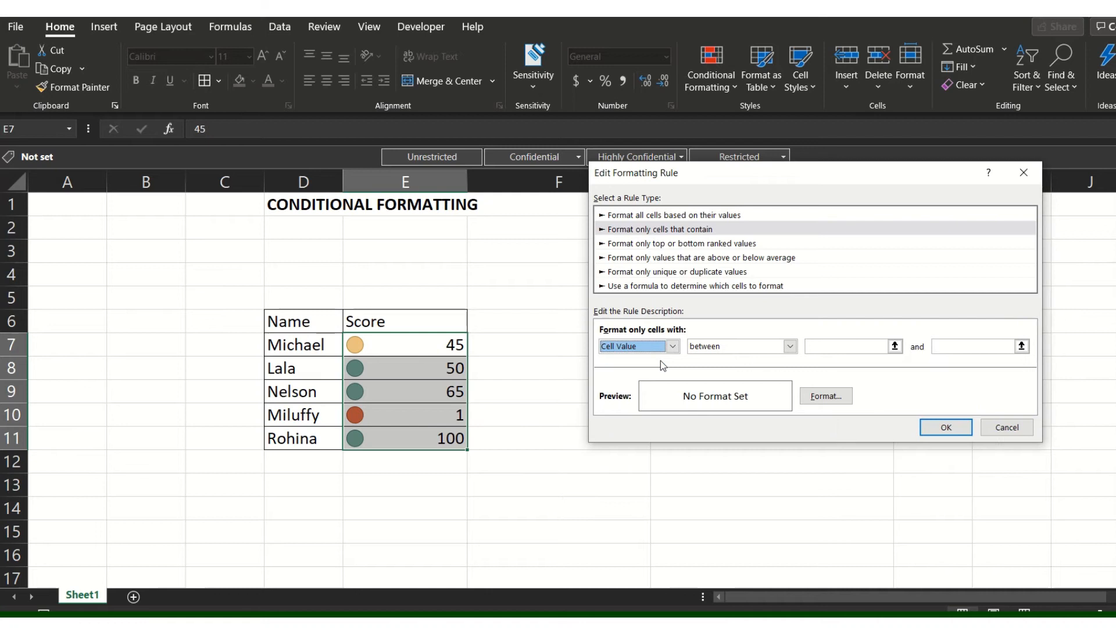
click(788, 349)
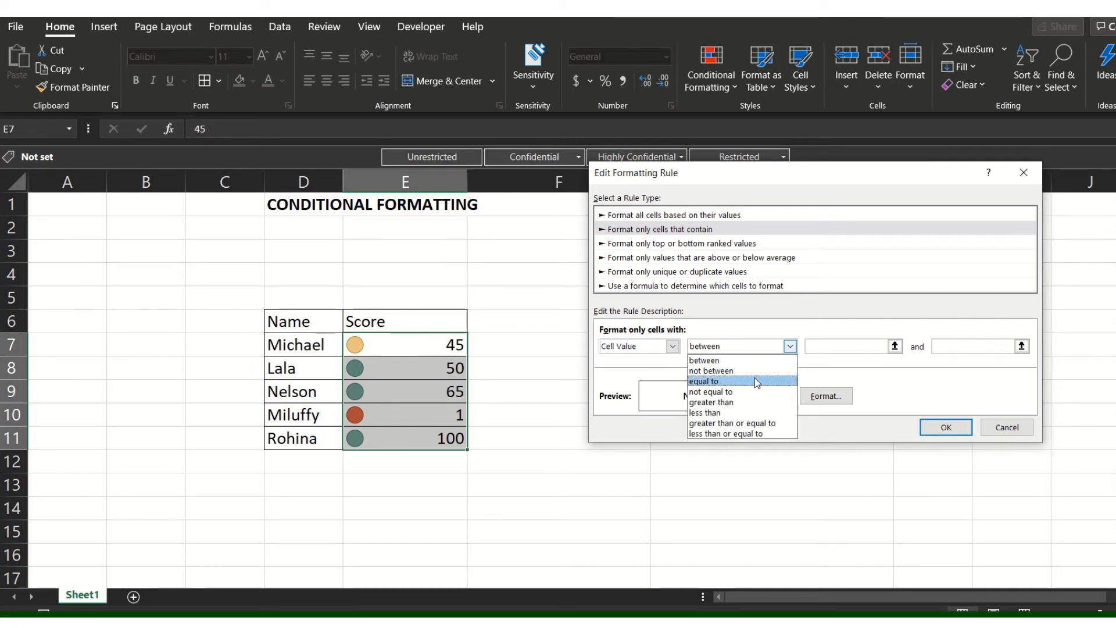
click(745, 401)
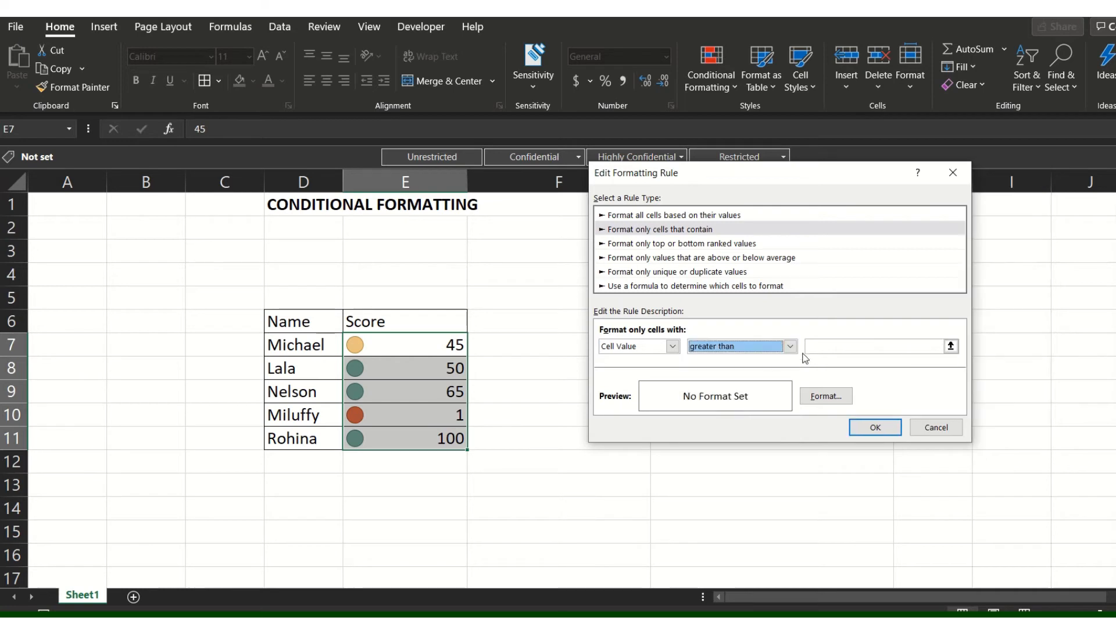
click(860, 347)
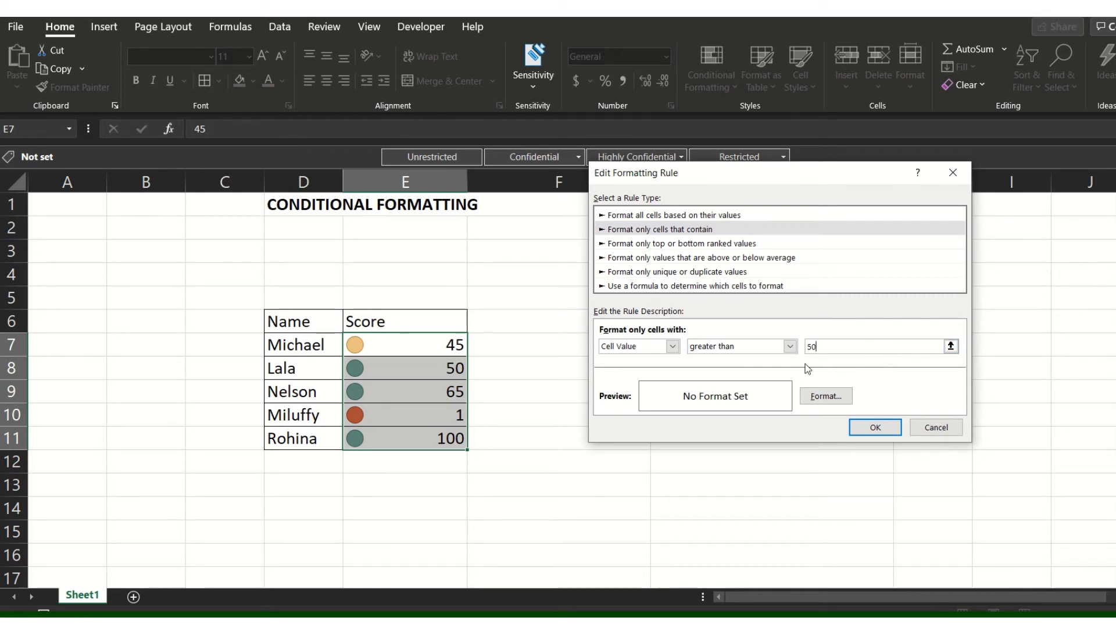
Step: Give the rule's format a green fill and confirm the edited rule
click(826, 396)
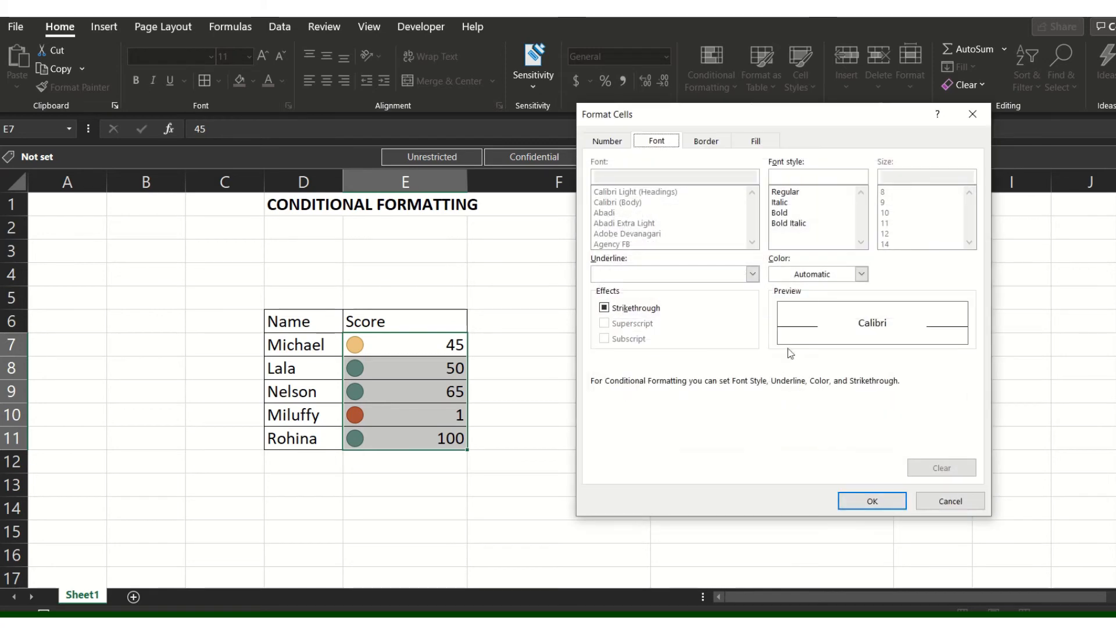
click(755, 141)
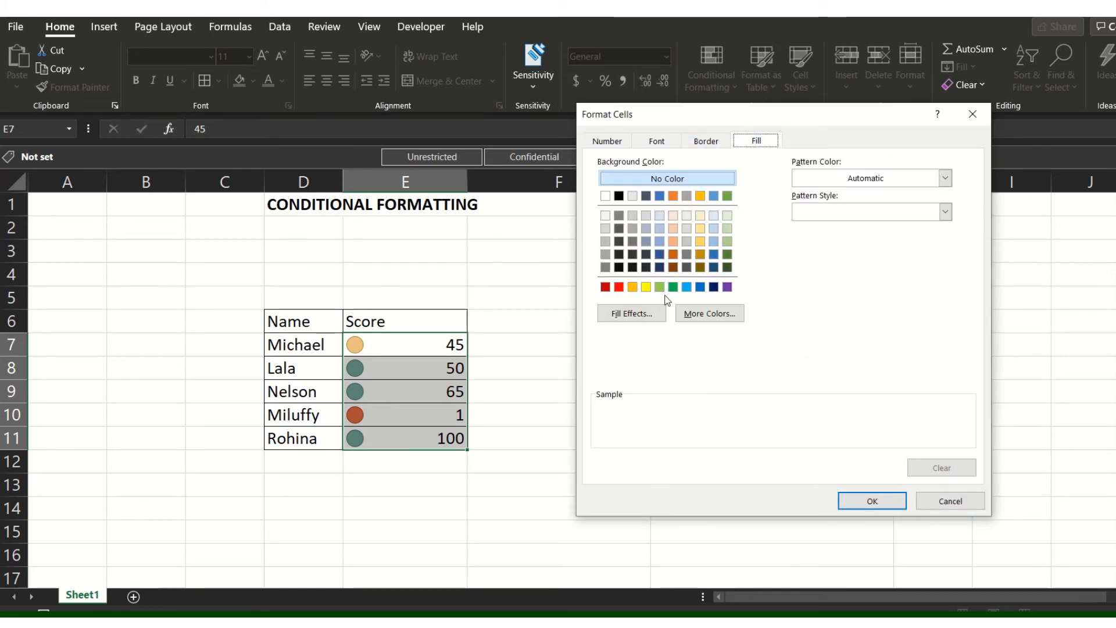
click(672, 286)
click(865, 503)
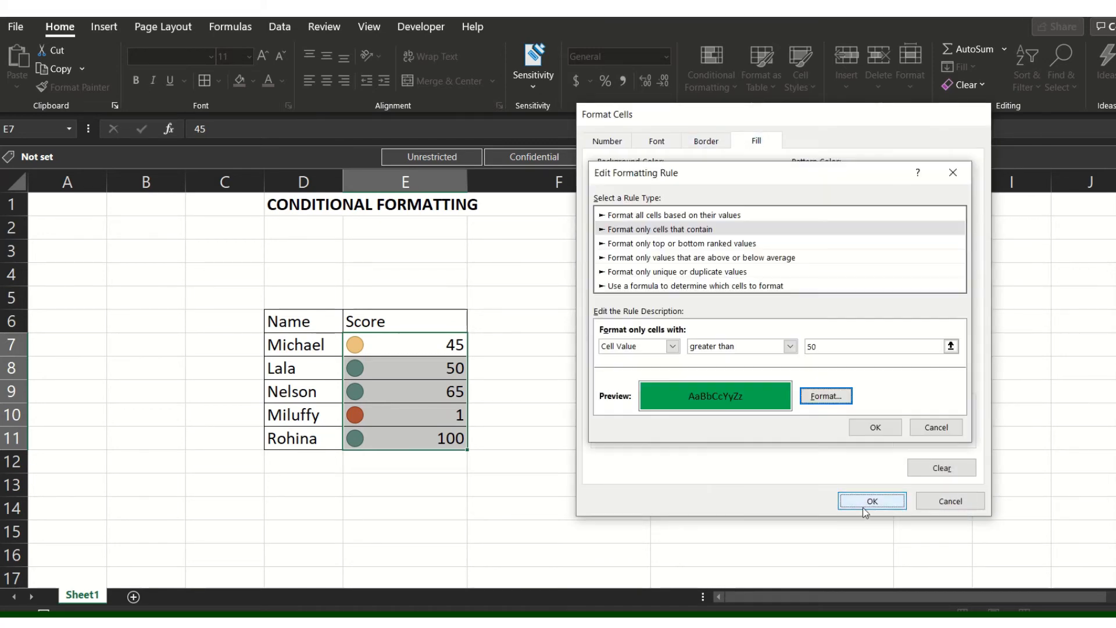
click(876, 427)
Step: Apply the green-fill rule to the scores, close the rules manager and deselect the range
click(986, 435)
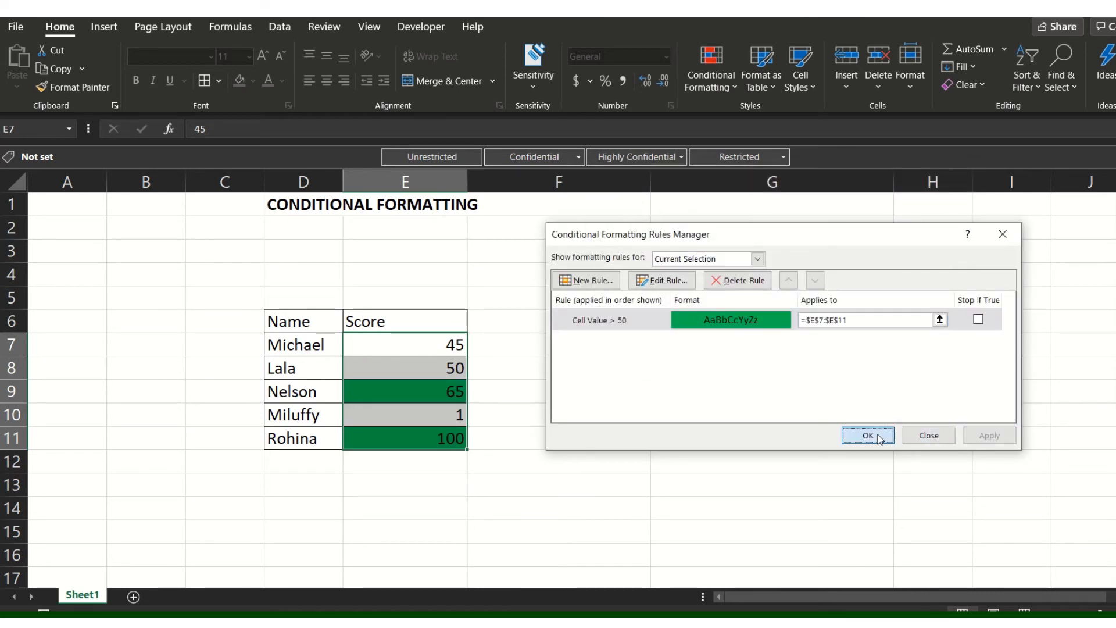
click(880, 438)
click(573, 463)
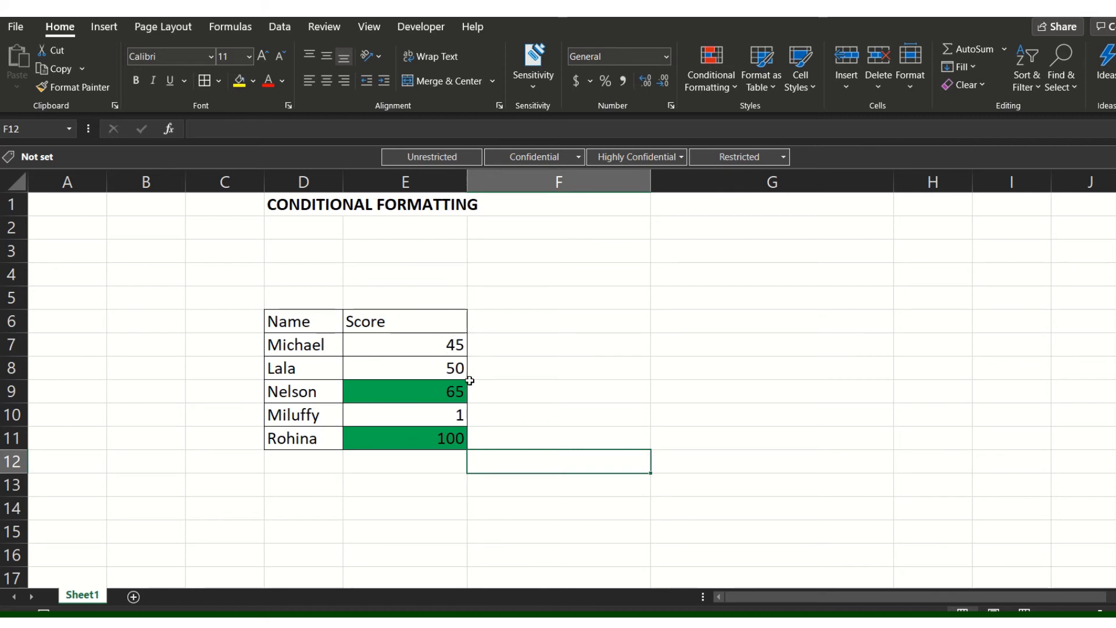
Step: Edit the green-fill rule on E7:E11 so its condition is greater than or equal to, and confirm it
click(448, 362)
drag(452, 335, 448, 429)
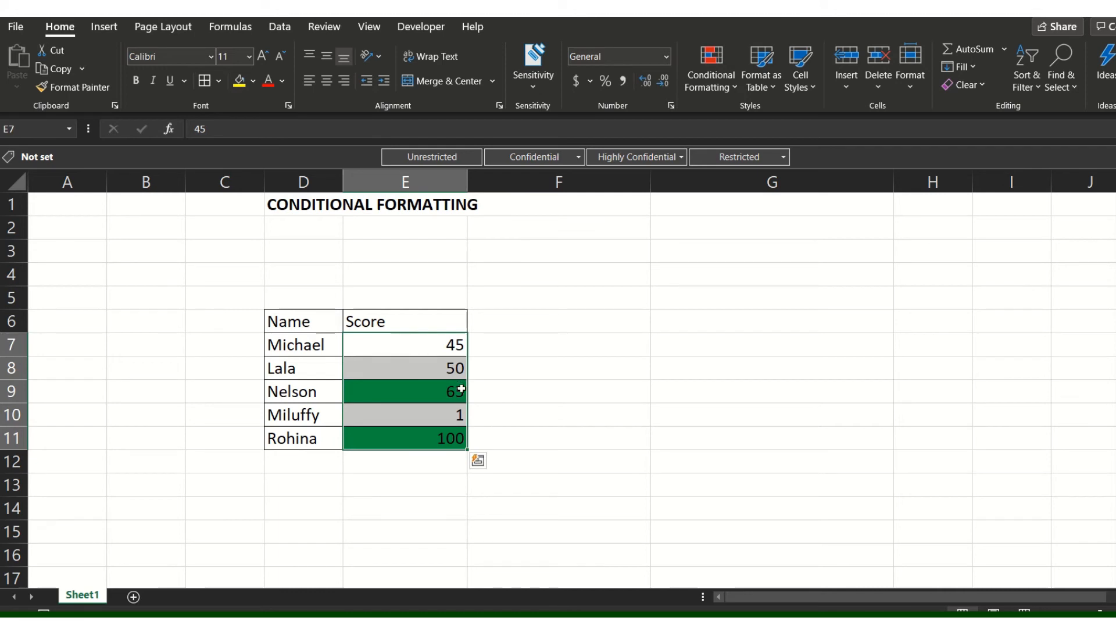
click(710, 74)
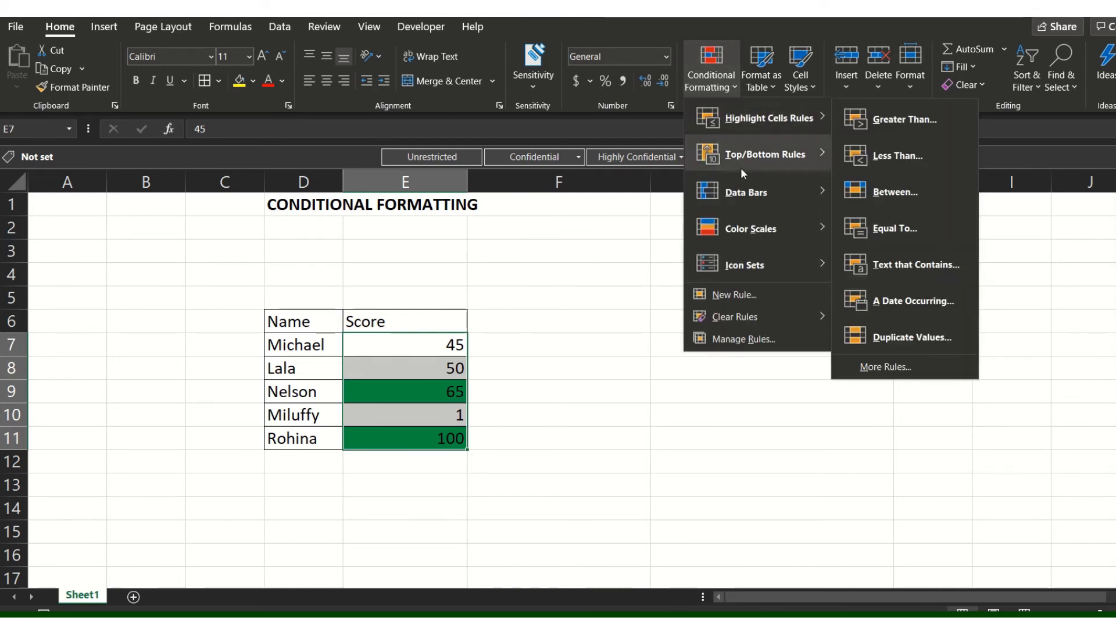
click(724, 337)
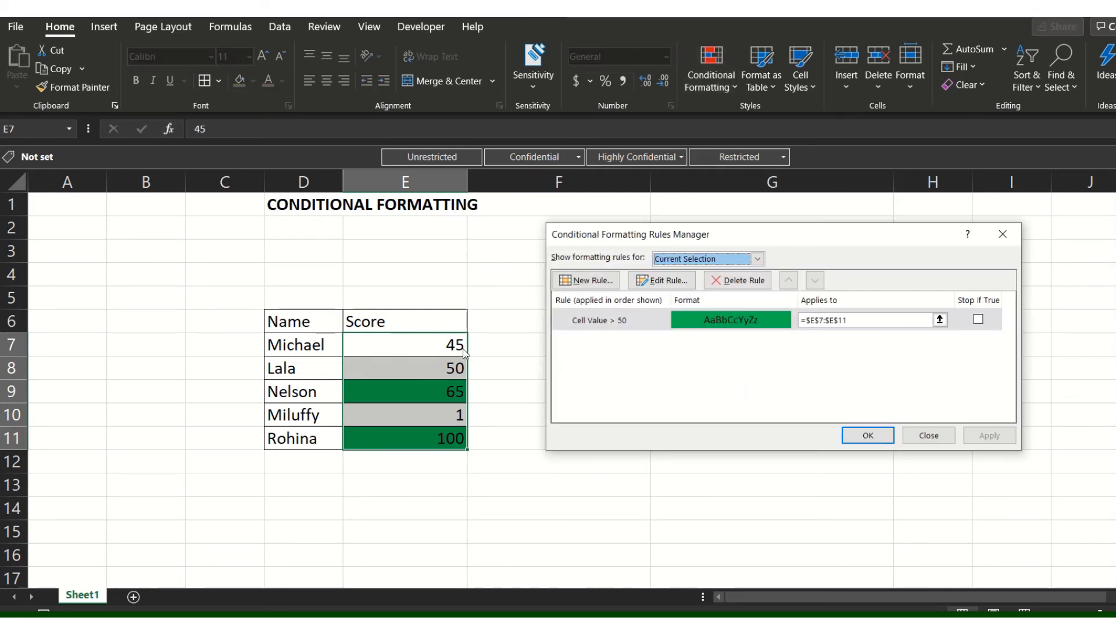
click(776, 323)
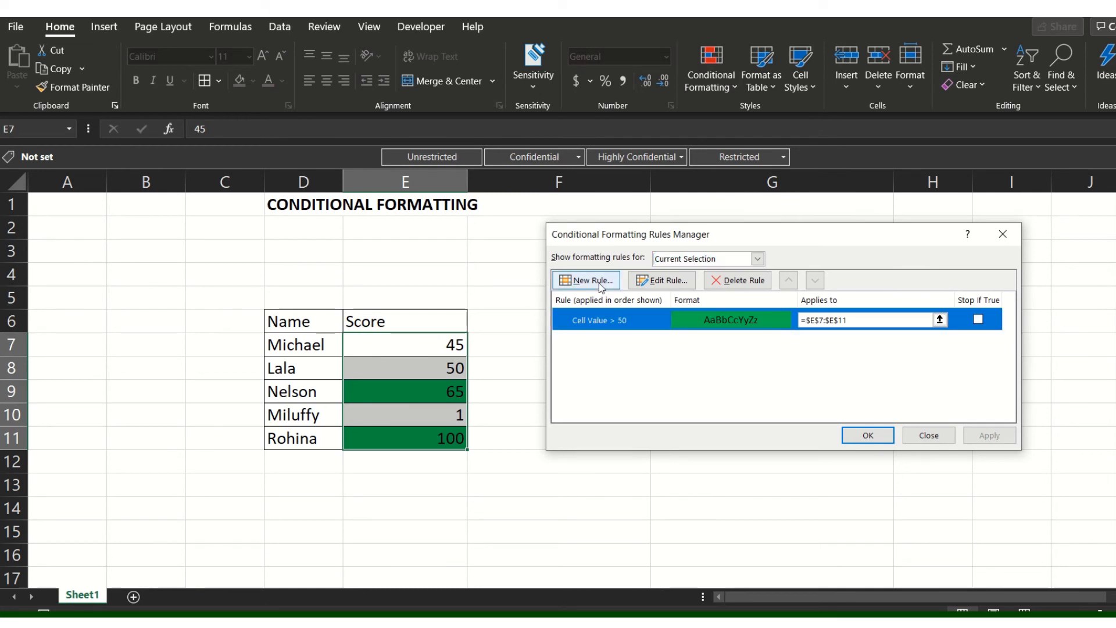
click(662, 280)
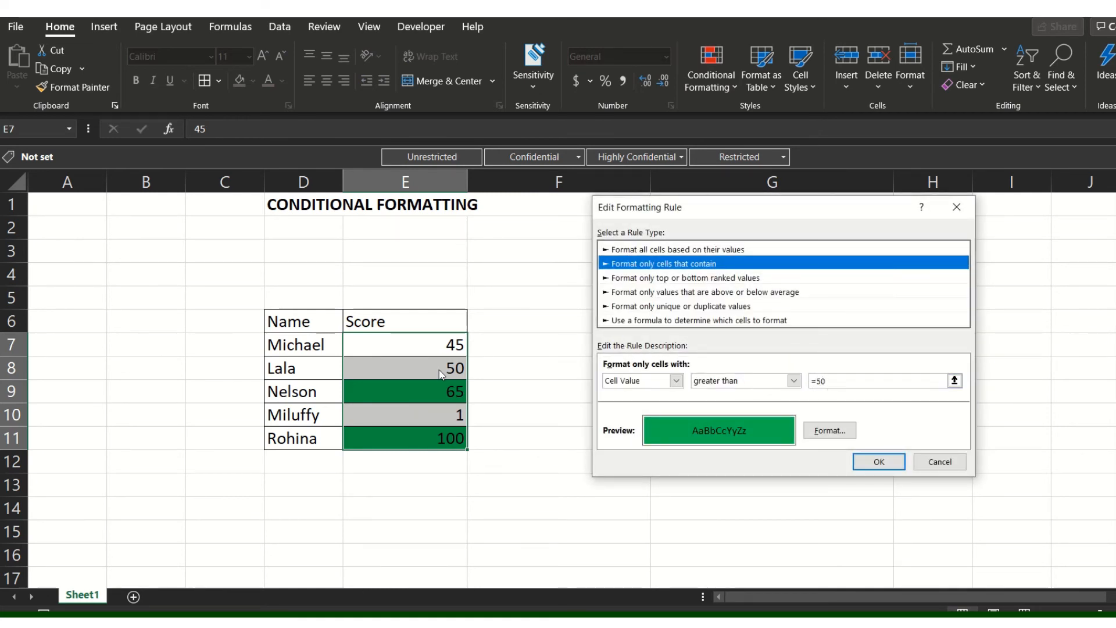
click(793, 381)
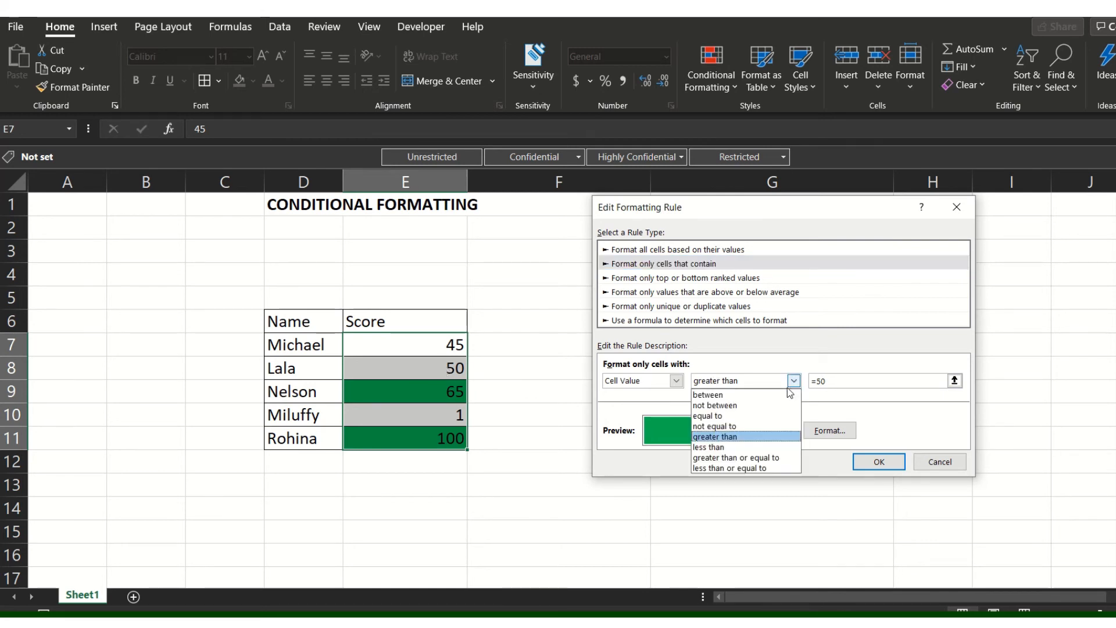
click(736, 458)
click(879, 462)
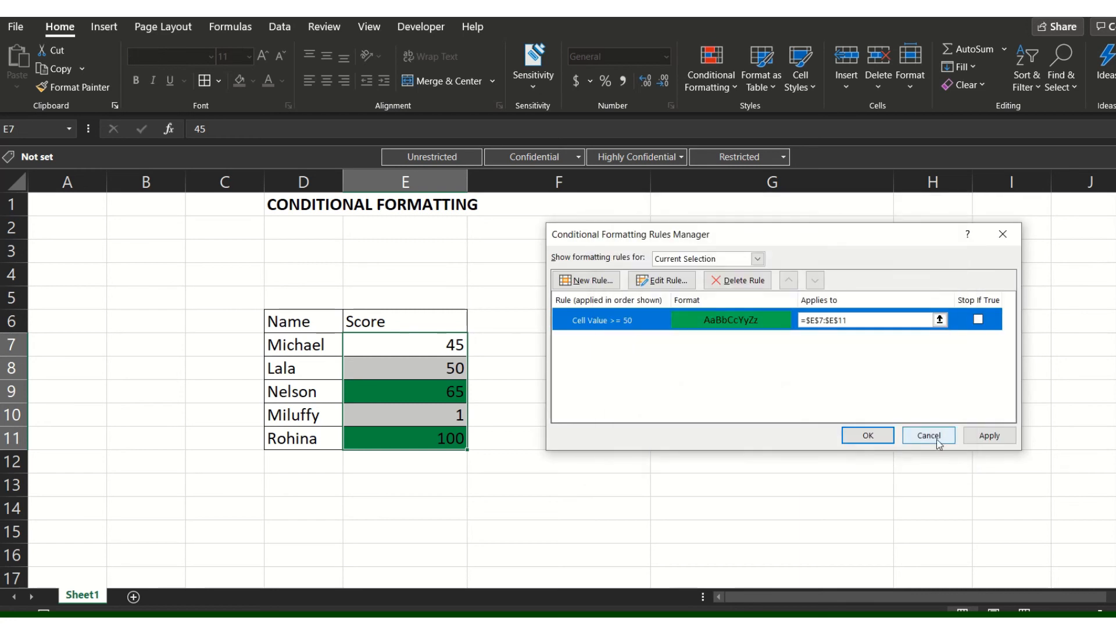
Step: Apply the revised rule, close the rules manager and deselect the scores
click(982, 436)
click(866, 435)
click(523, 411)
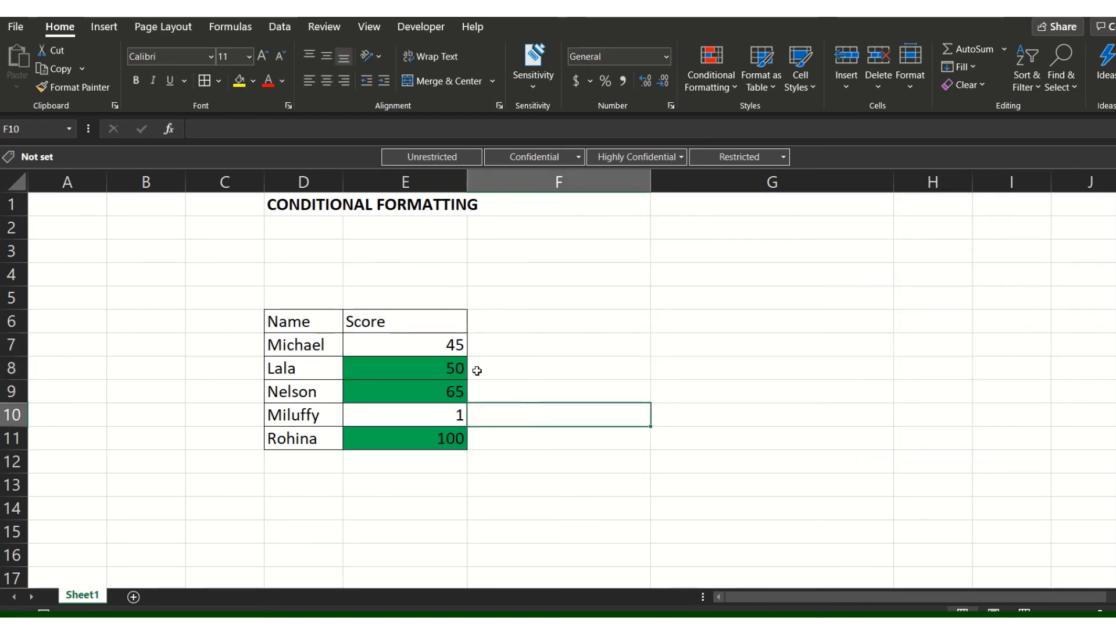
drag(441, 358, 445, 407)
click(514, 368)
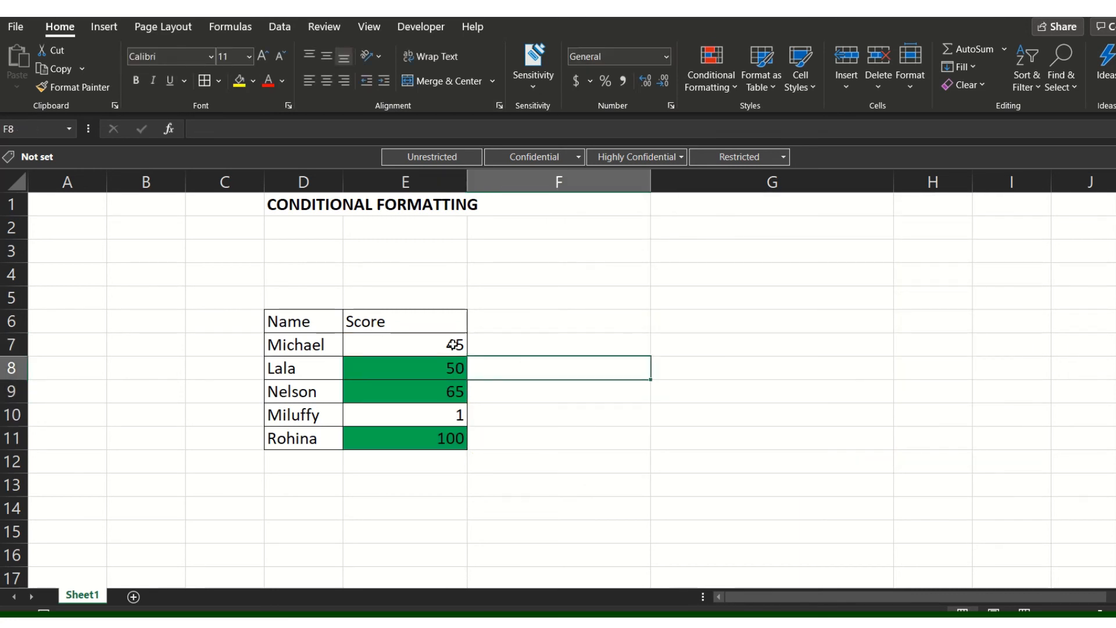
drag(439, 364, 435, 392)
click(577, 348)
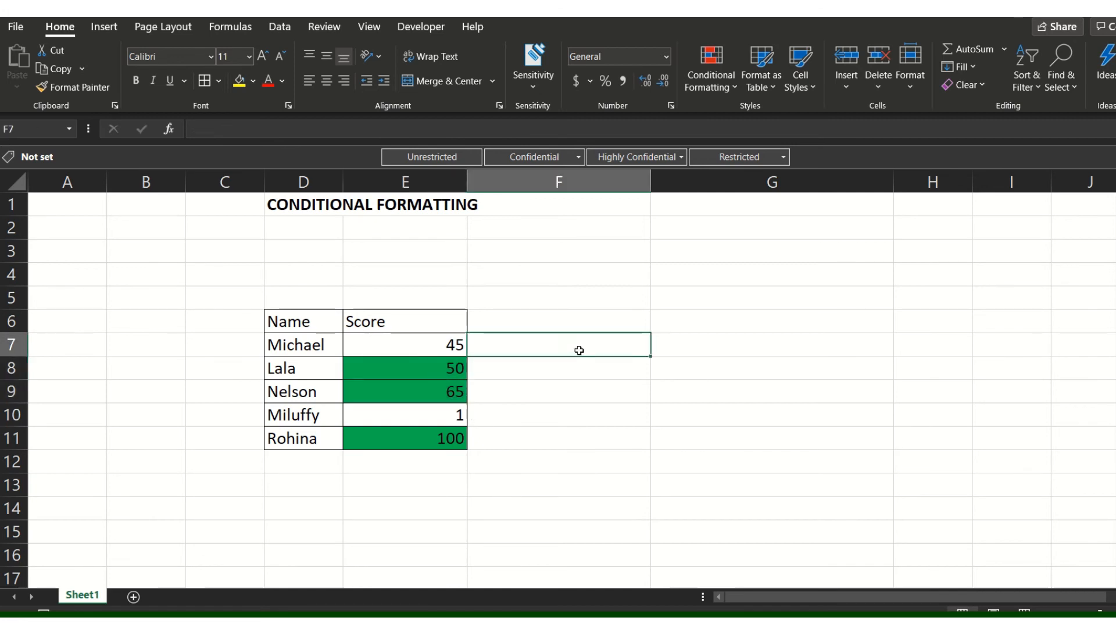
click(459, 344)
click(642, 358)
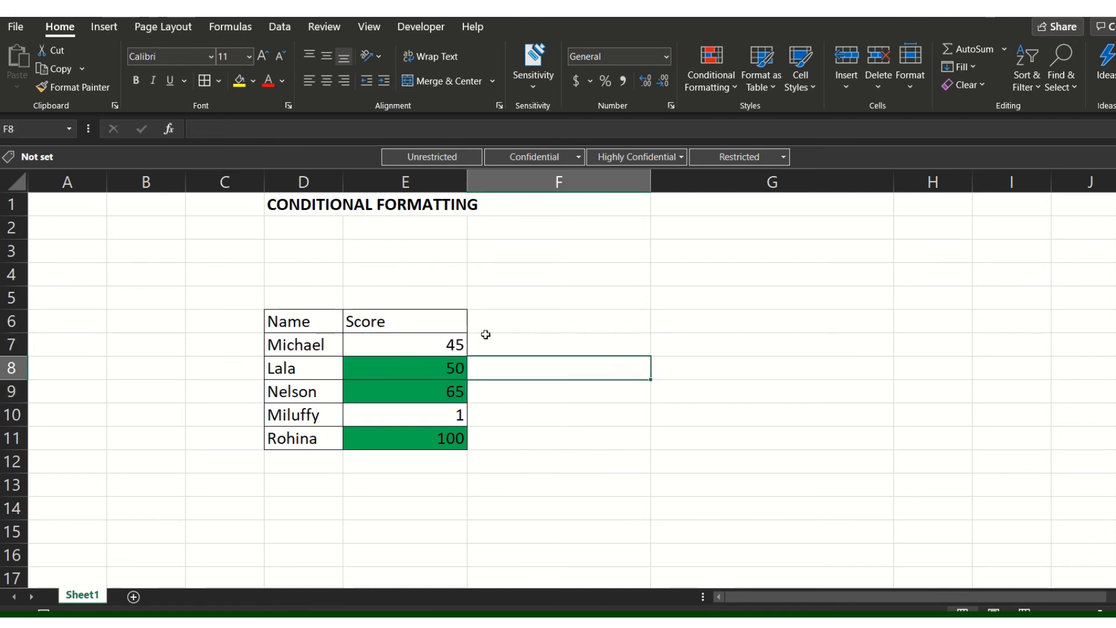
Step: Replace the scores in E7 and E10 with the text X
click(455, 343)
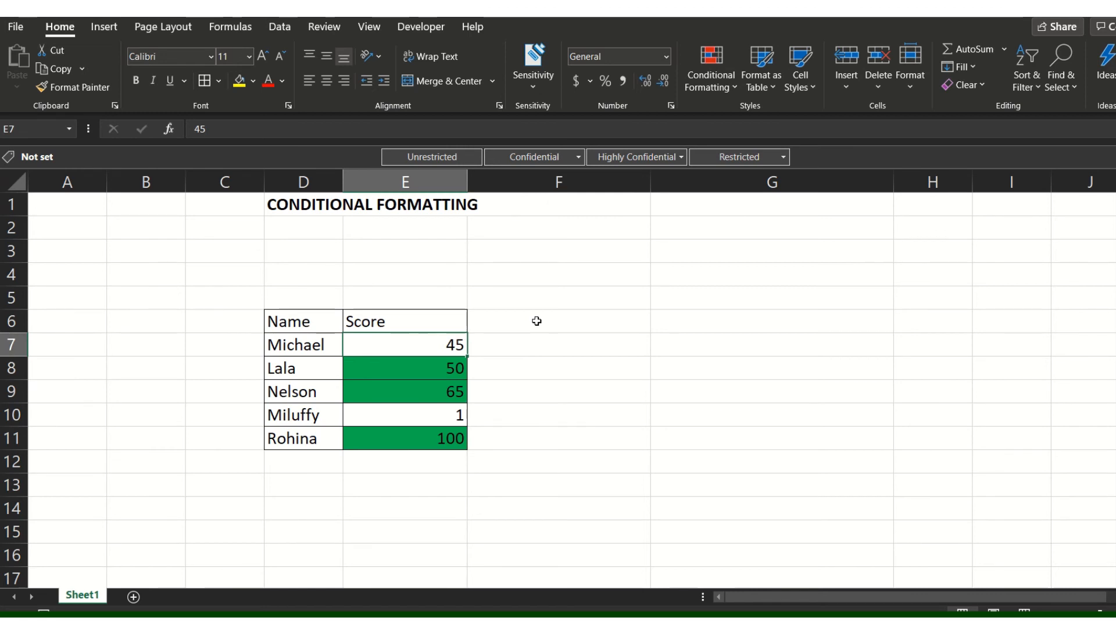
text(X)
key(Return)
key(Return)
key(Return)
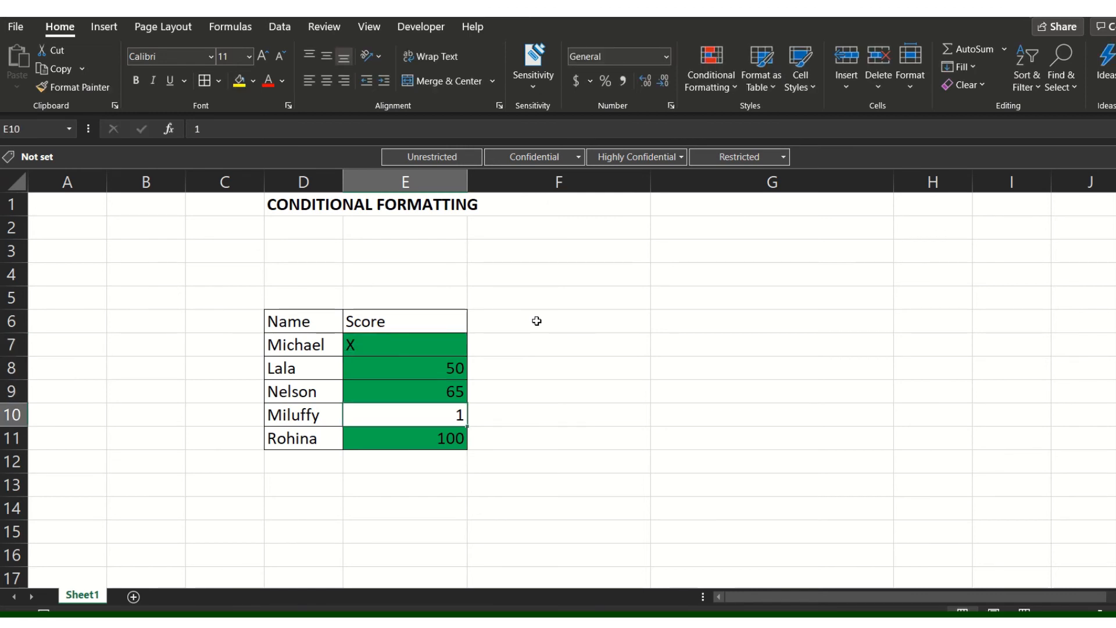
text(X)
key(Return)
key(Up)
key(Up)
key(Up)
key(Up)
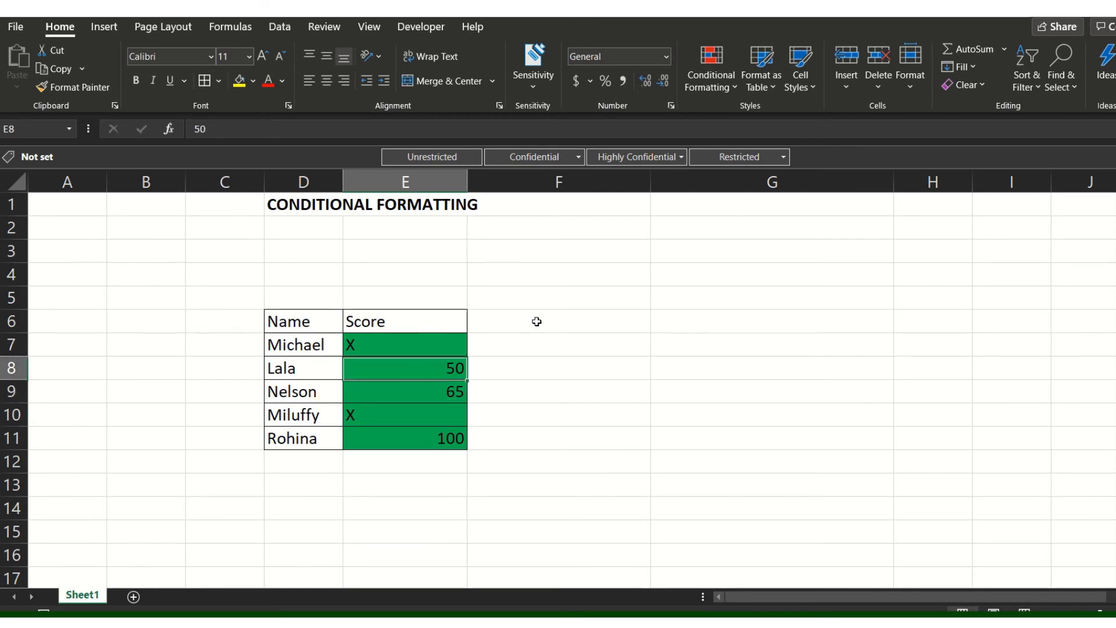
Step: Edit the green-fill rule on E7:E11 so it formats only cells with specific text containing X
key(ctrl+shift+Down)
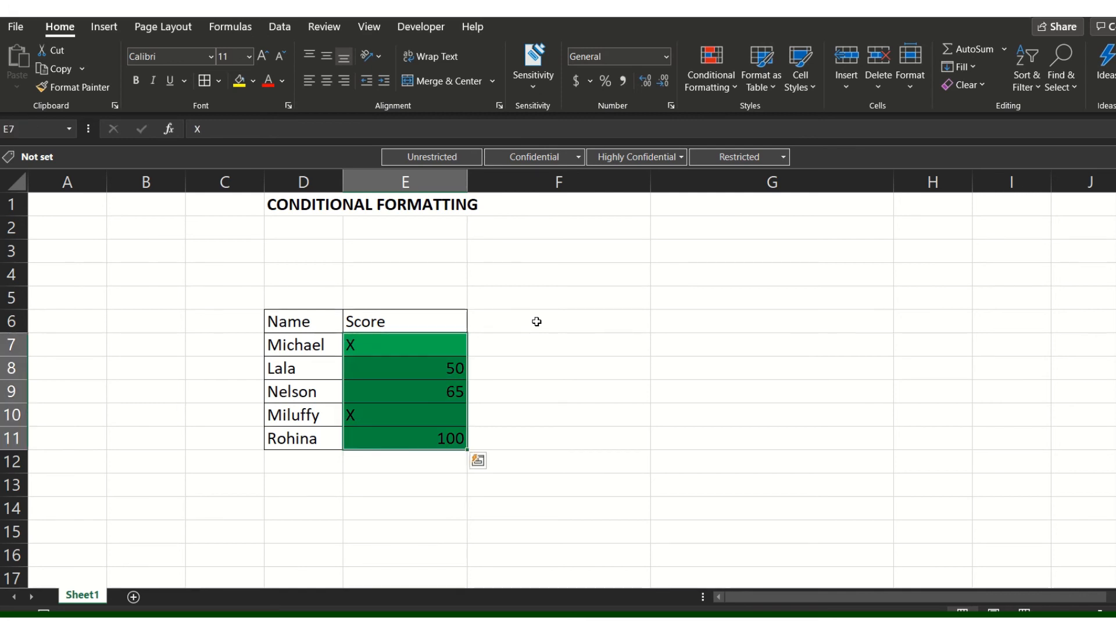
click(727, 91)
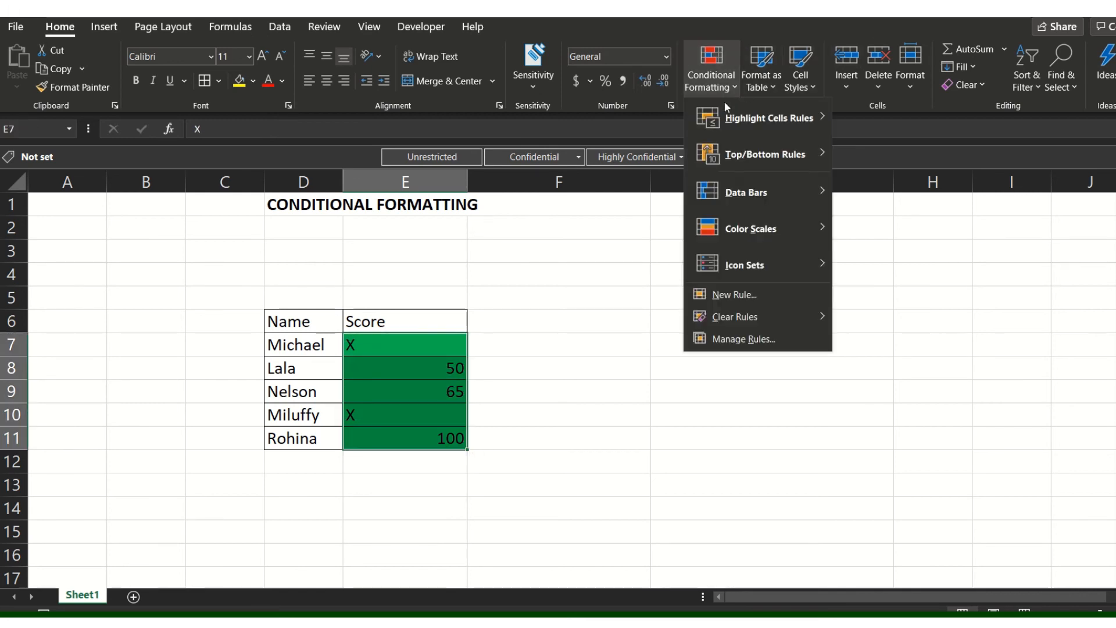
click(763, 344)
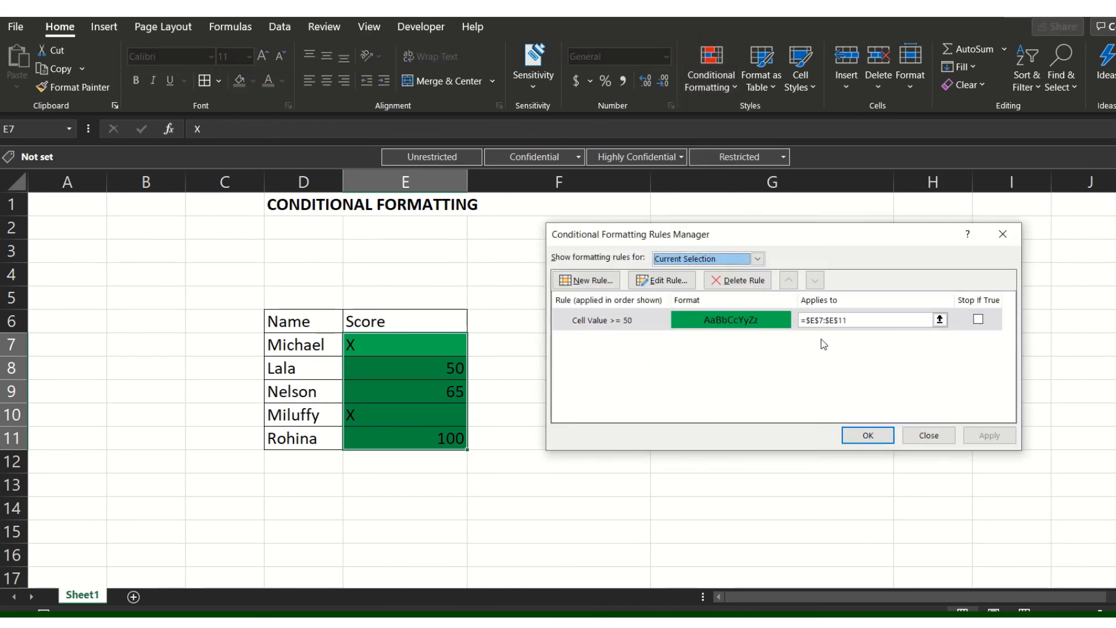
click(674, 323)
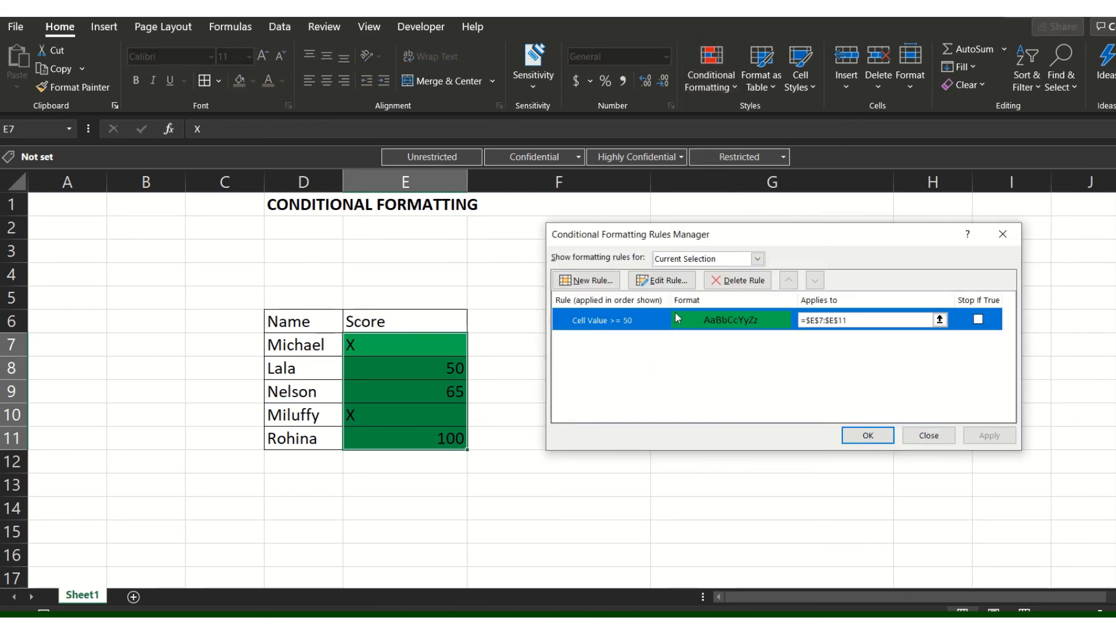
click(674, 281)
click(675, 382)
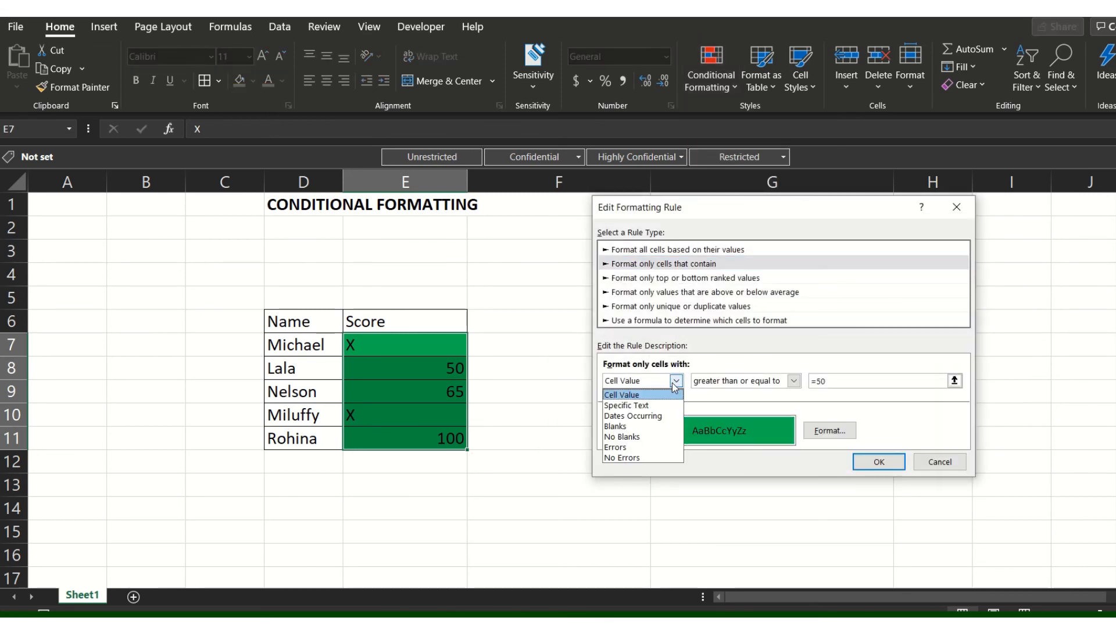
click(649, 405)
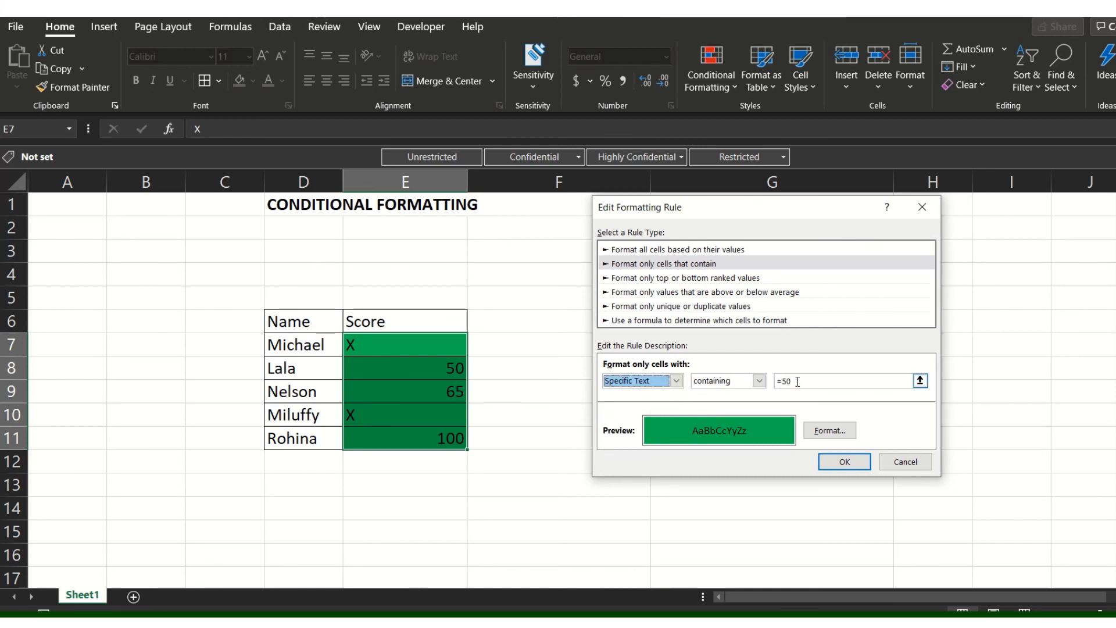
click(773, 381)
text(X)
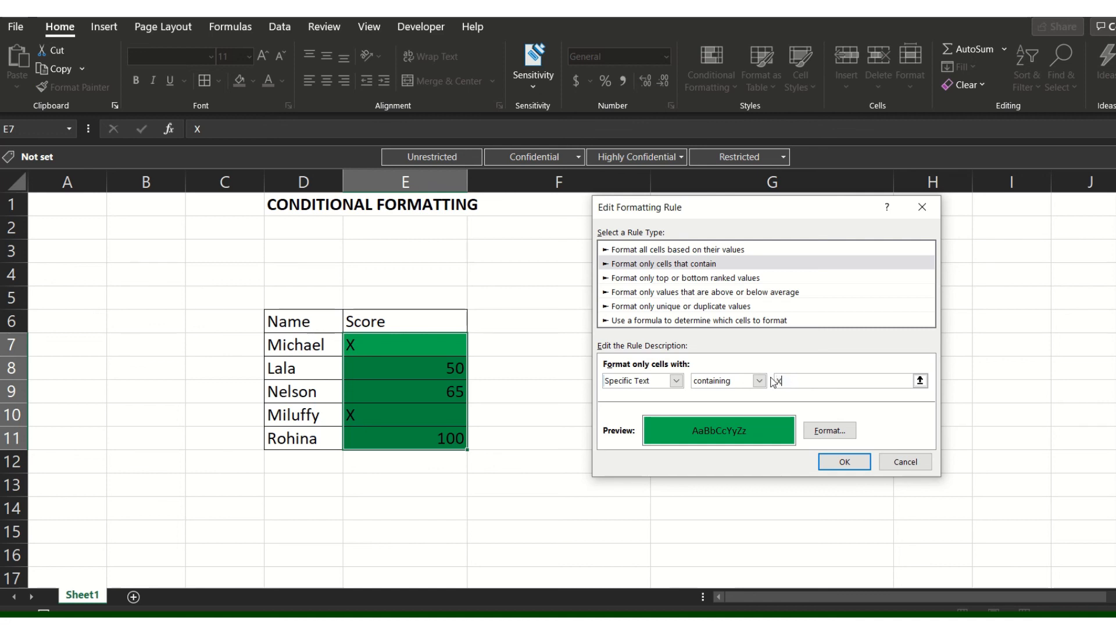
click(844, 460)
Step: Apply the text-based rule to the scores, close the rules manager and deselect the range
click(966, 436)
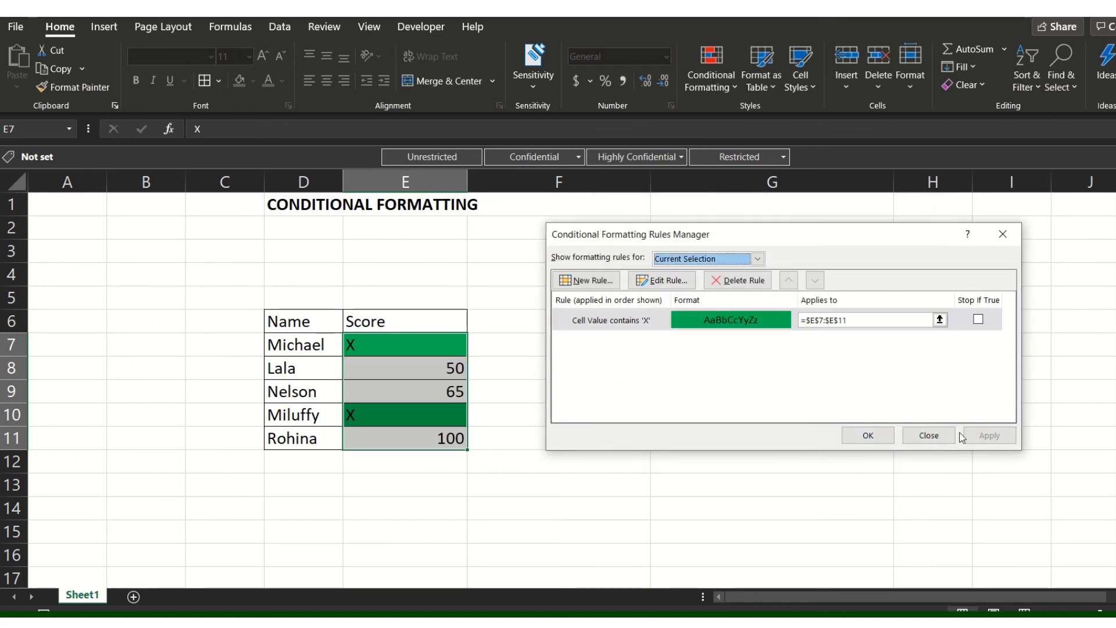
click(867, 435)
click(667, 382)
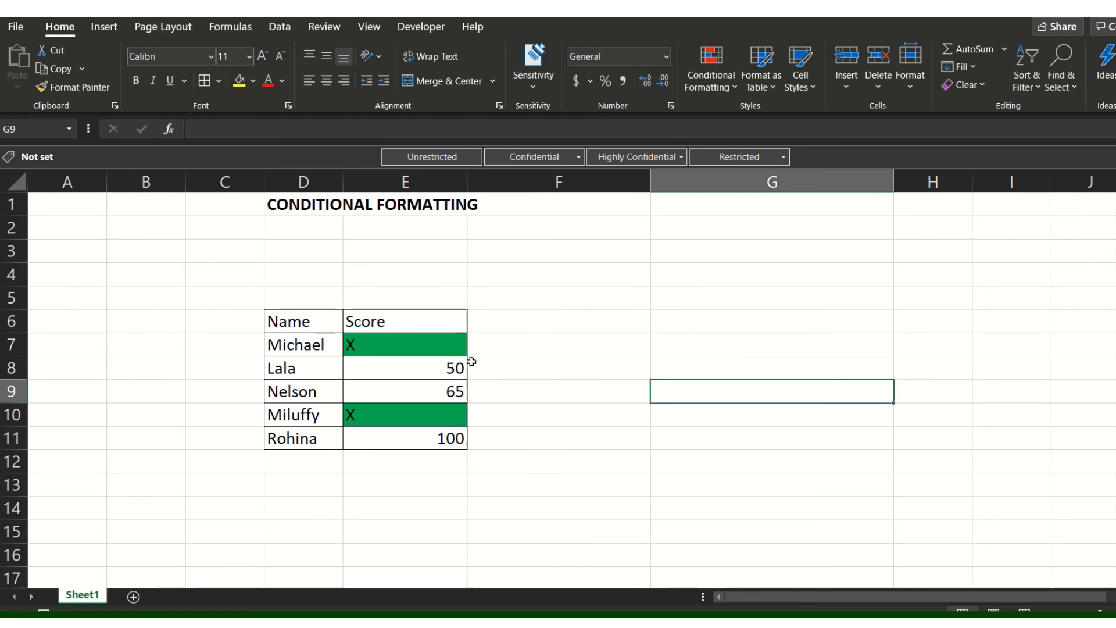
click(470, 343)
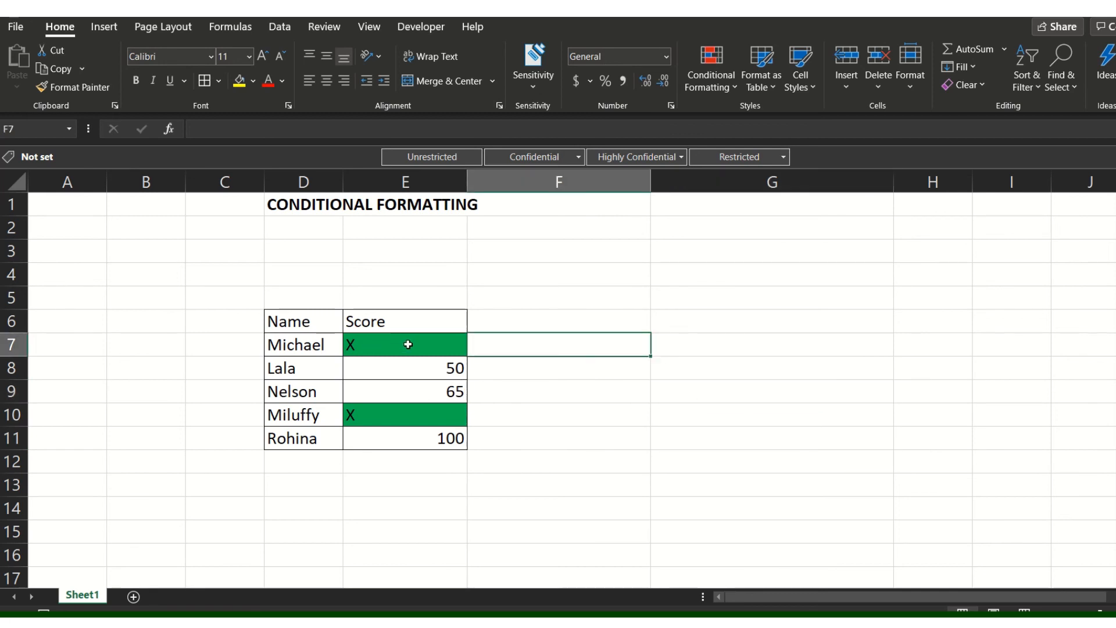
drag(408, 344, 398, 426)
click(492, 397)
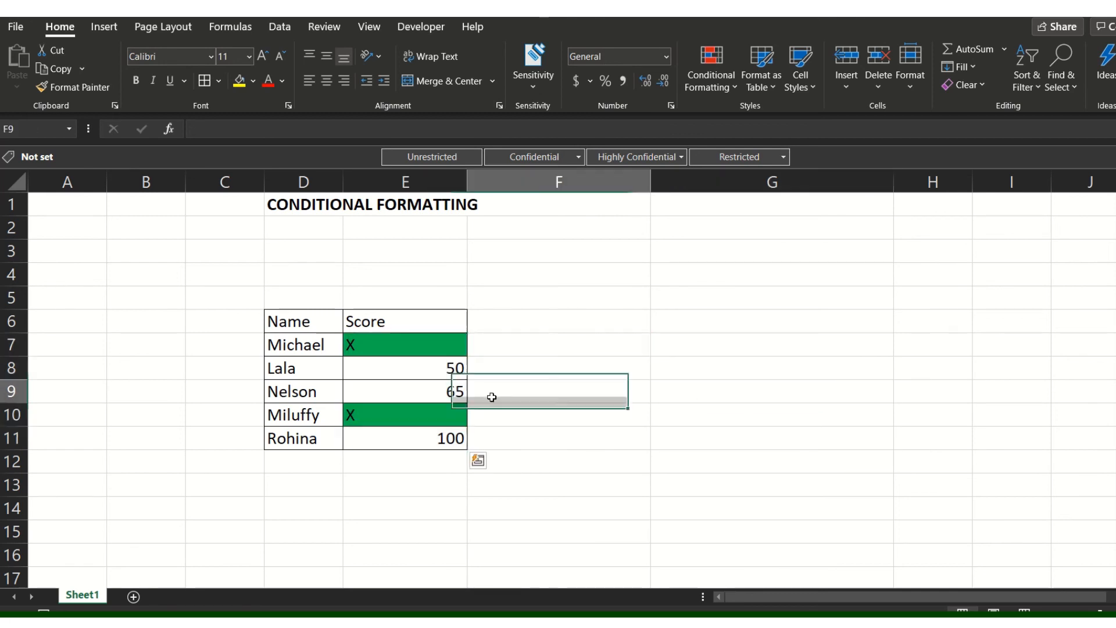
drag(418, 346, 391, 433)
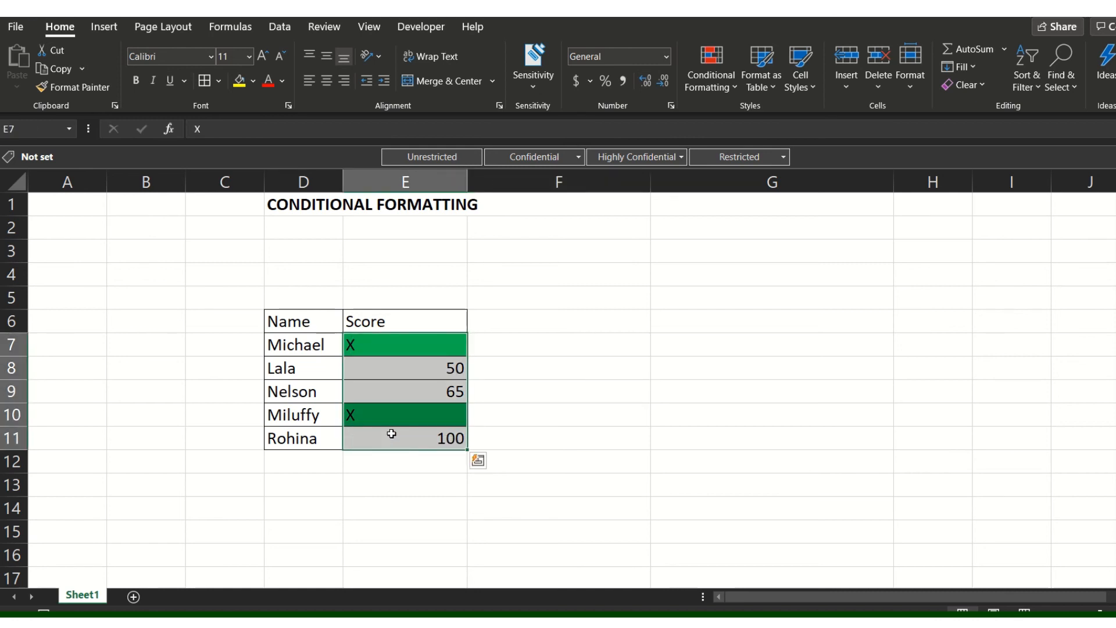
click(526, 377)
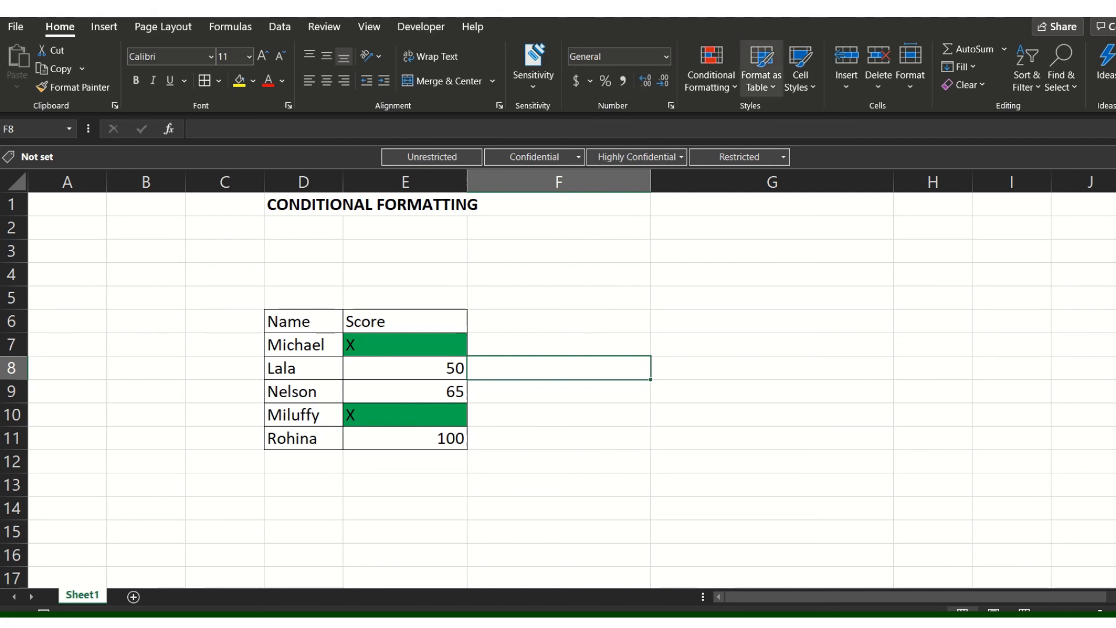
click(332, 254)
click(441, 252)
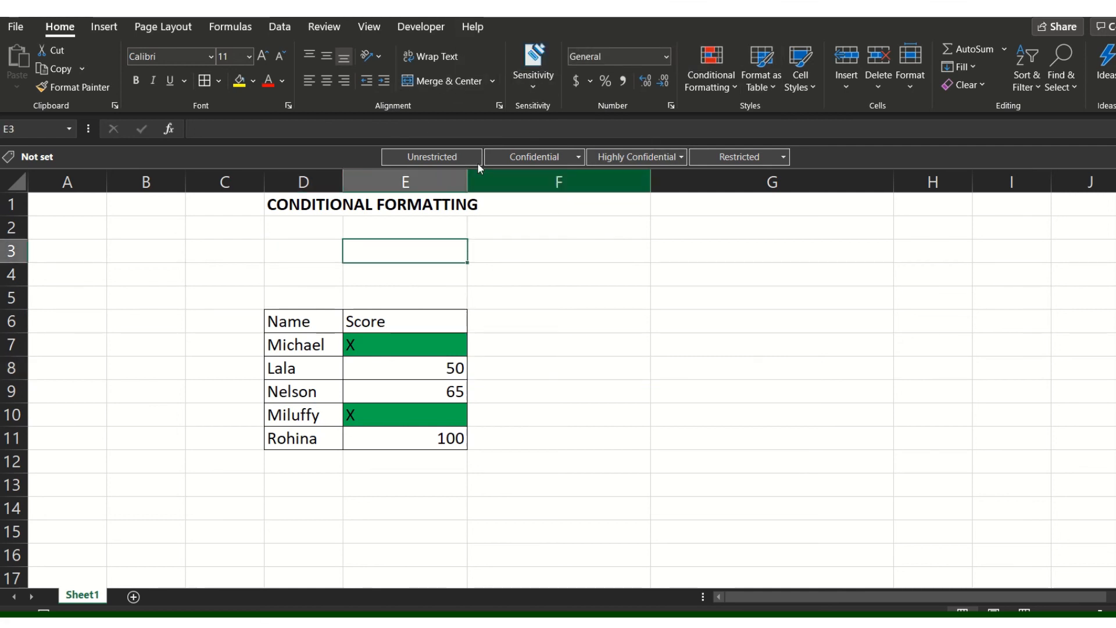
click(319, 244)
click(551, 255)
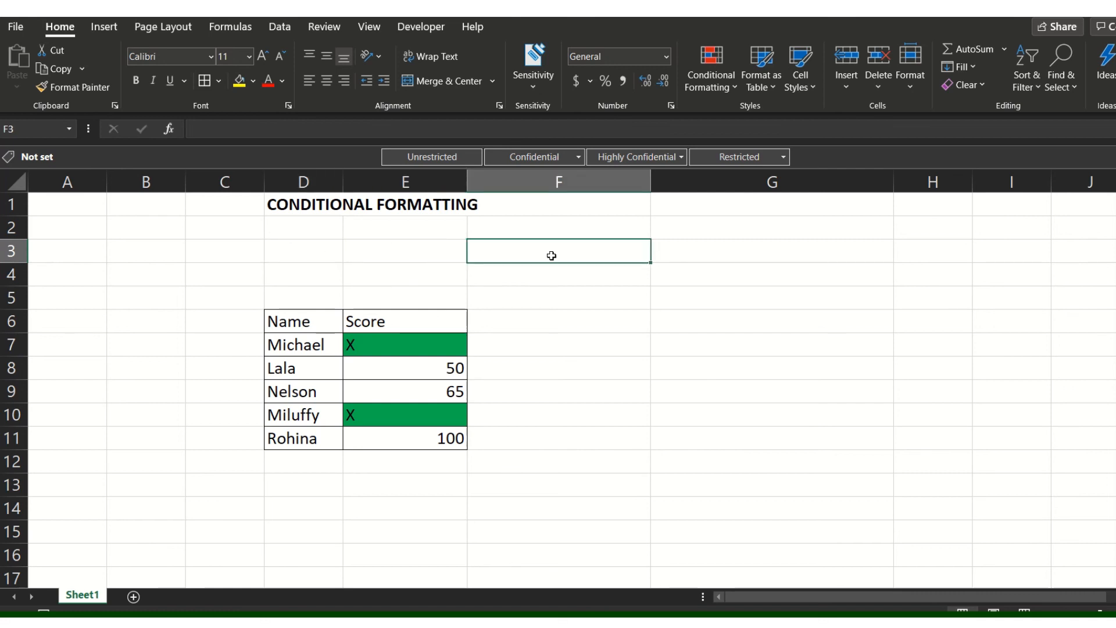
click(538, 280)
click(315, 273)
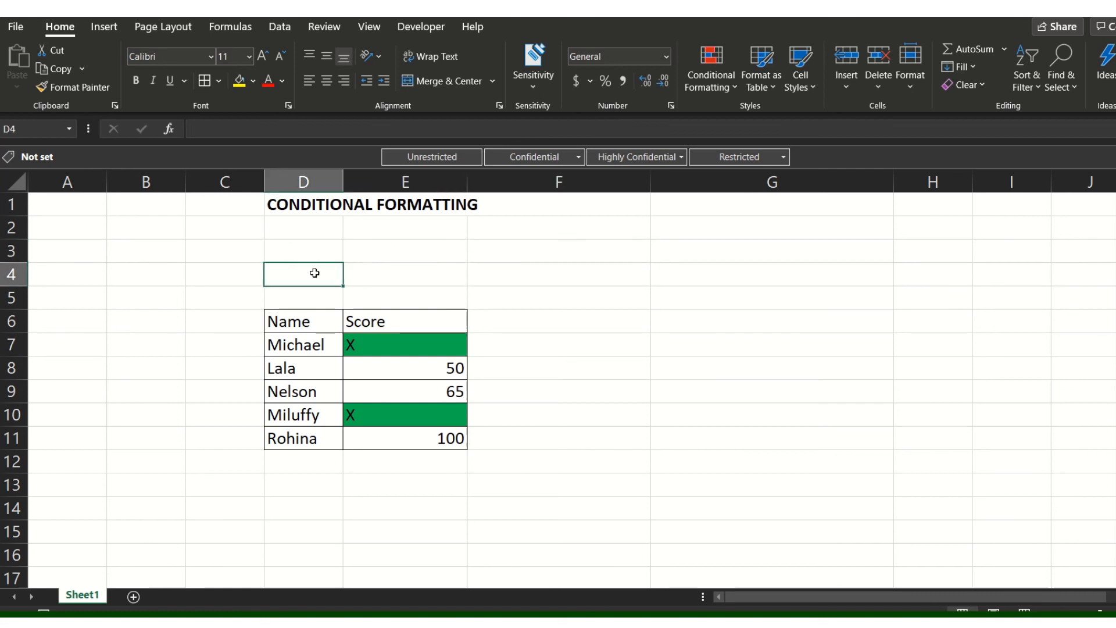